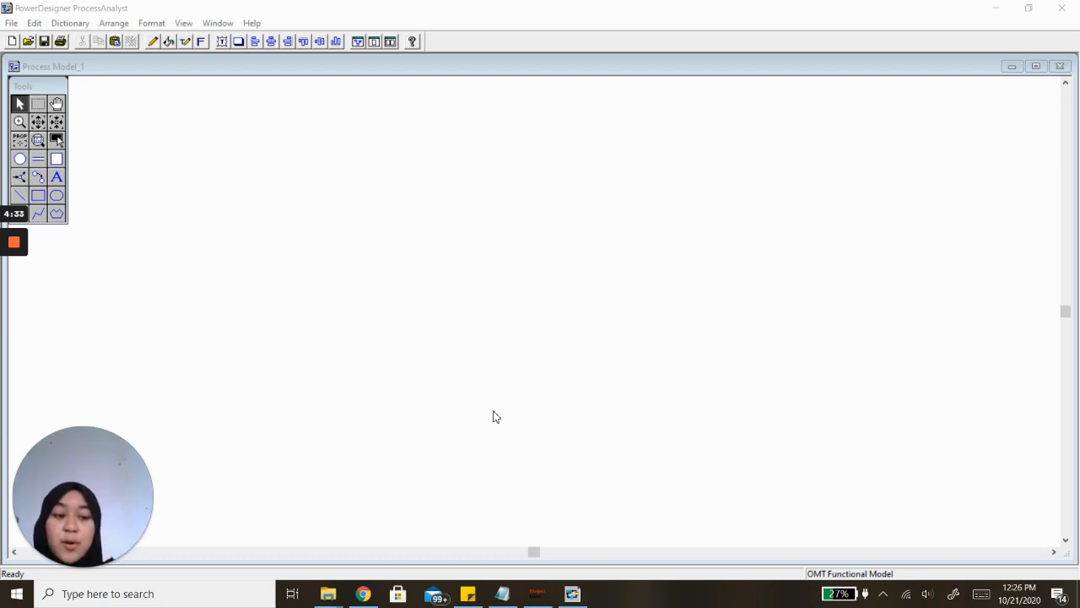
Step: Place one process in the upper middle of the diagram and two external entities above it, one on either side
{"action": "left_click", "coordinate": [19, 160]}
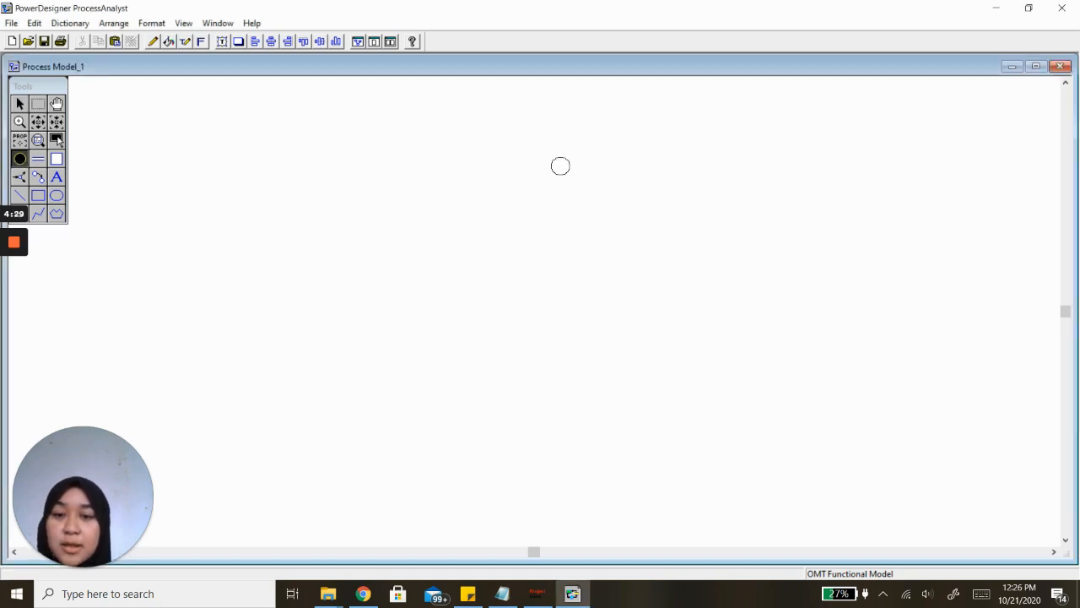
{"action": "left_click", "coordinate": [517, 224]}
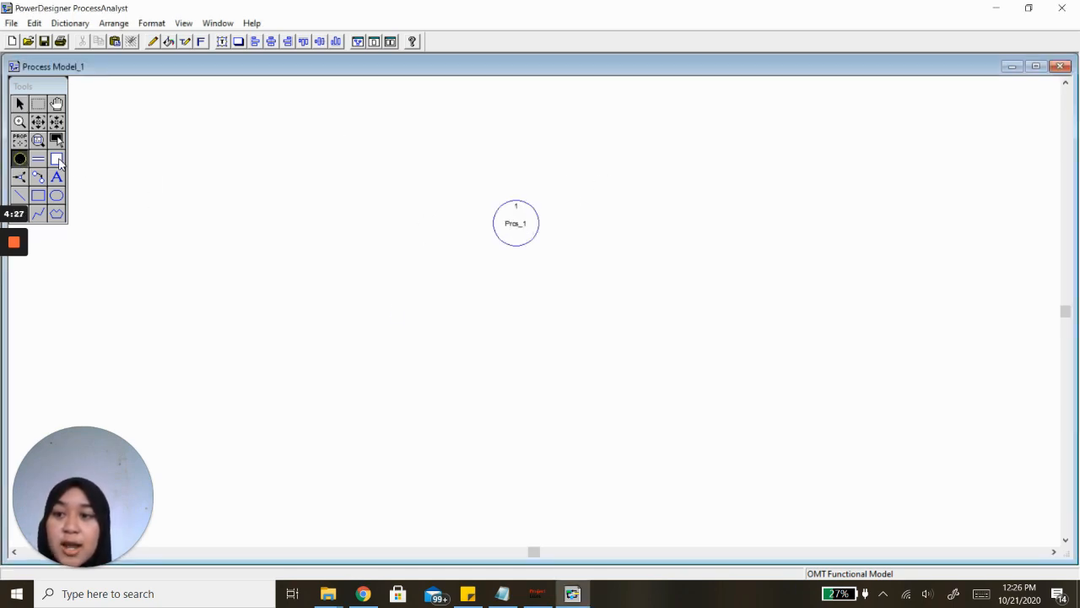
{"action": "left_click", "coordinate": [59, 161]}
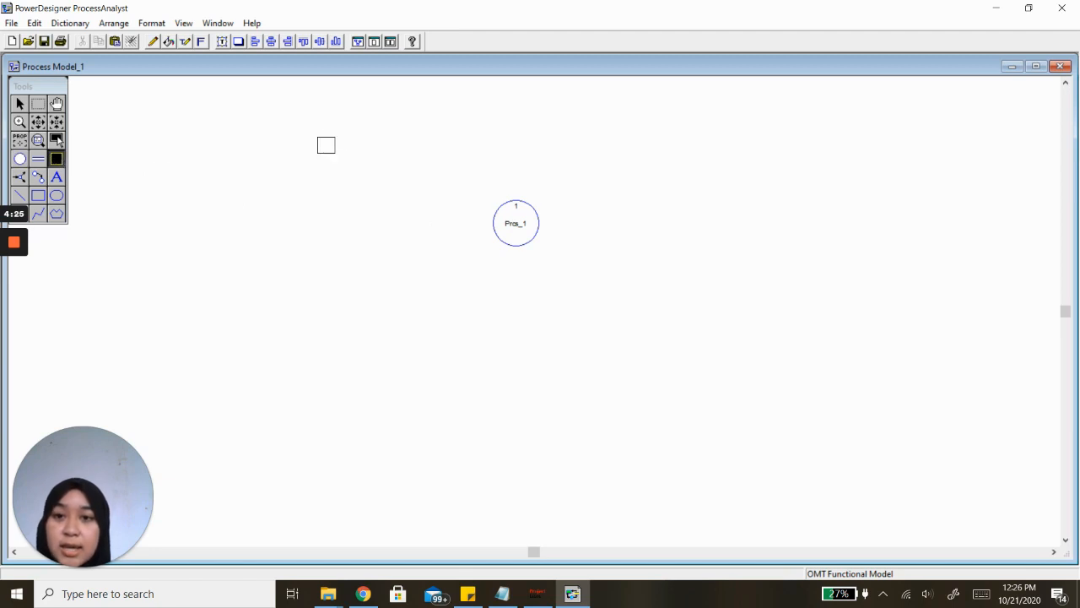
{"action": "left_click", "coordinate": [326, 146]}
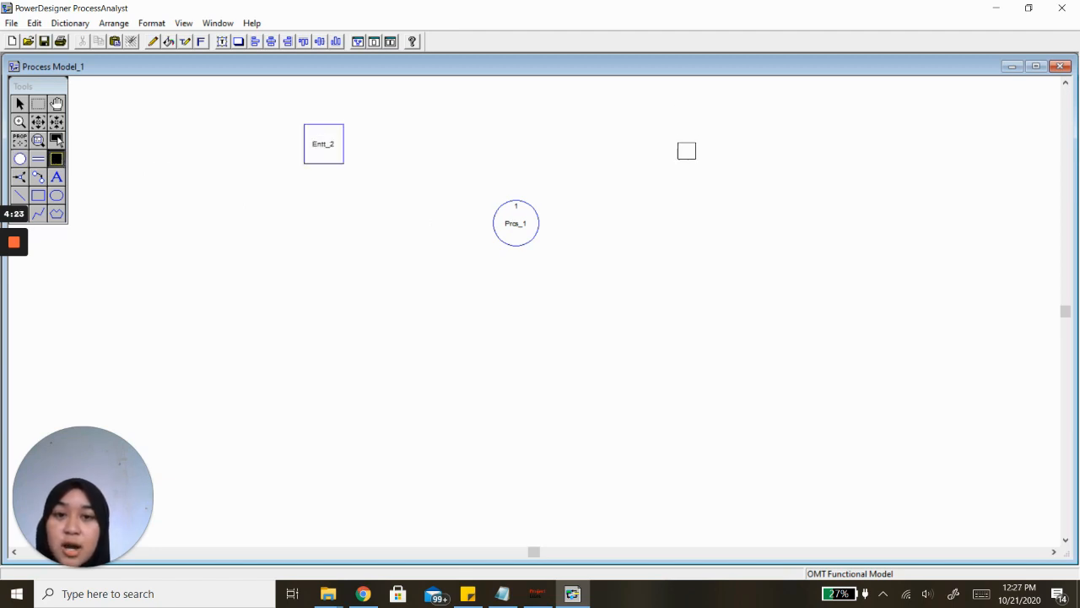
{"action": "left_click", "coordinate": [687, 150]}
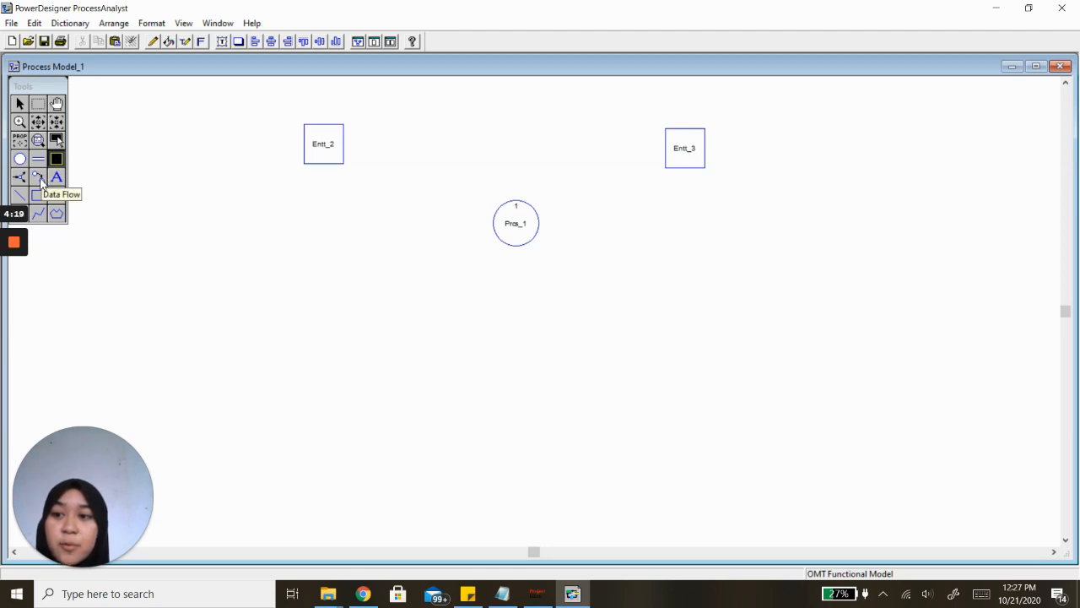
Step: Draw a data flow from the upper-right external entity to the process
{"action": "left_click", "coordinate": [40, 177]}
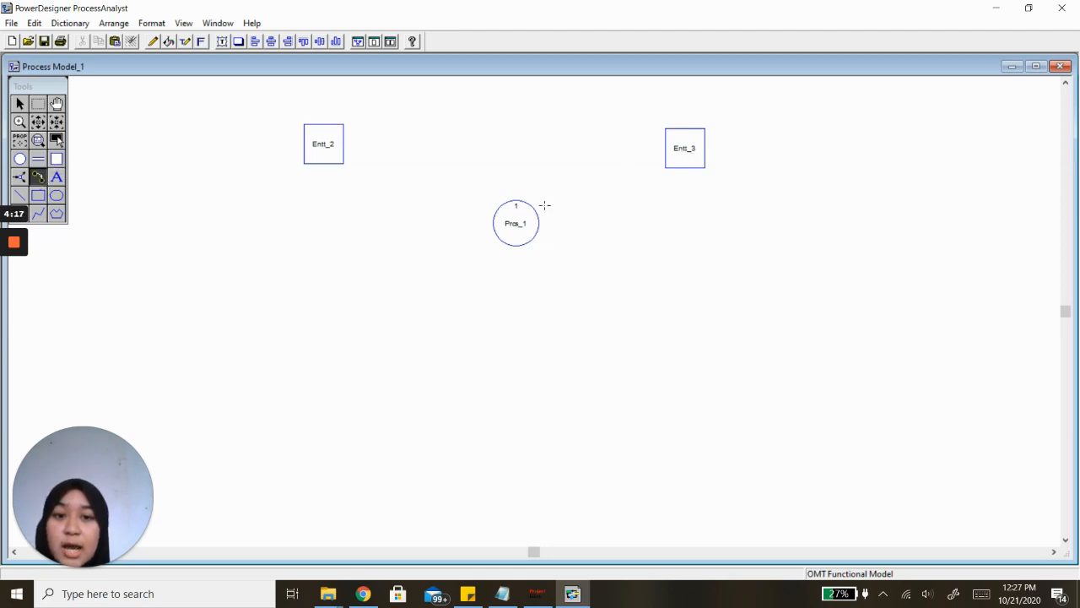
{"action": "left_click_drag", "start_coordinate": [544, 205], "coordinate": [538, 213]}
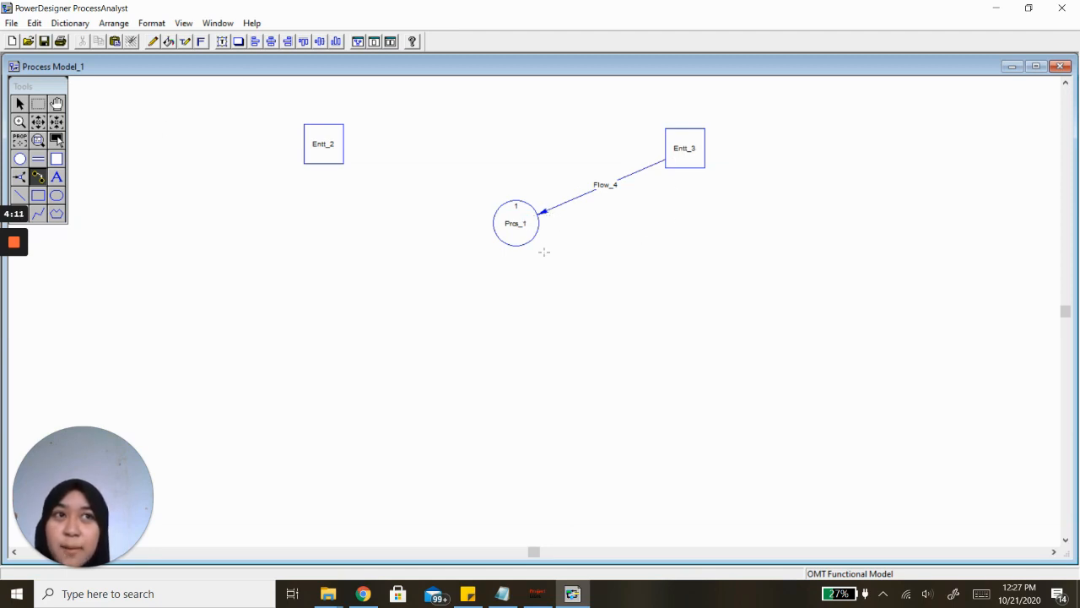
{"action": "left_click", "coordinate": [38, 176]}
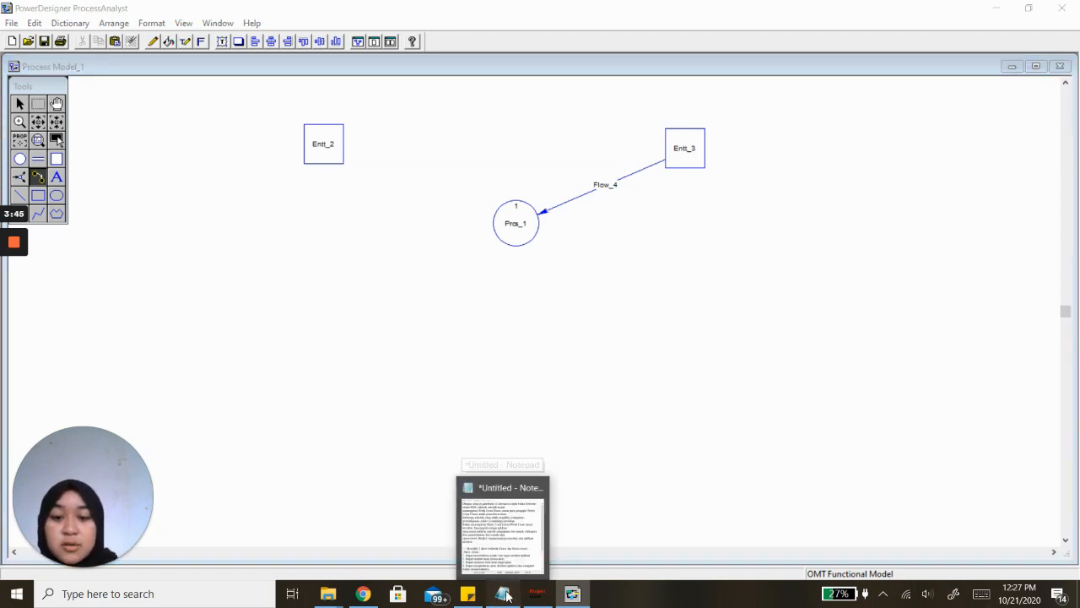
Step: Switch to the Notepad document and read the application requirements for the Guru and Siswa actors
{"action": "left_click", "coordinate": [503, 528]}
{"action": "left_click_drag", "start_coordinate": [905, 229], "coordinate": [902, 190]}
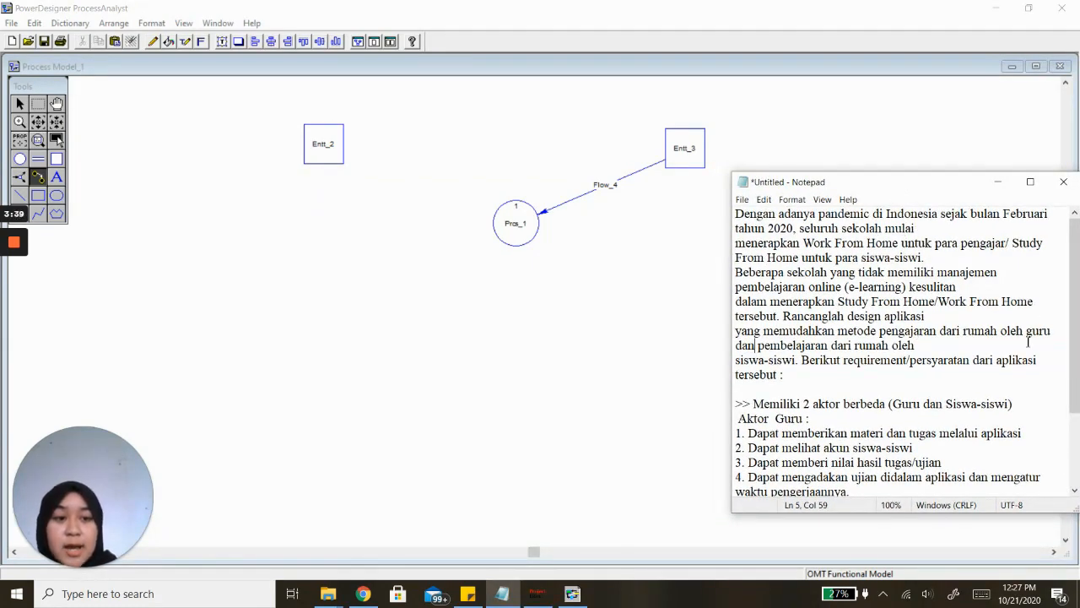
{"action": "left_click_drag", "start_coordinate": [1075, 333], "coordinate": [1075, 374]}
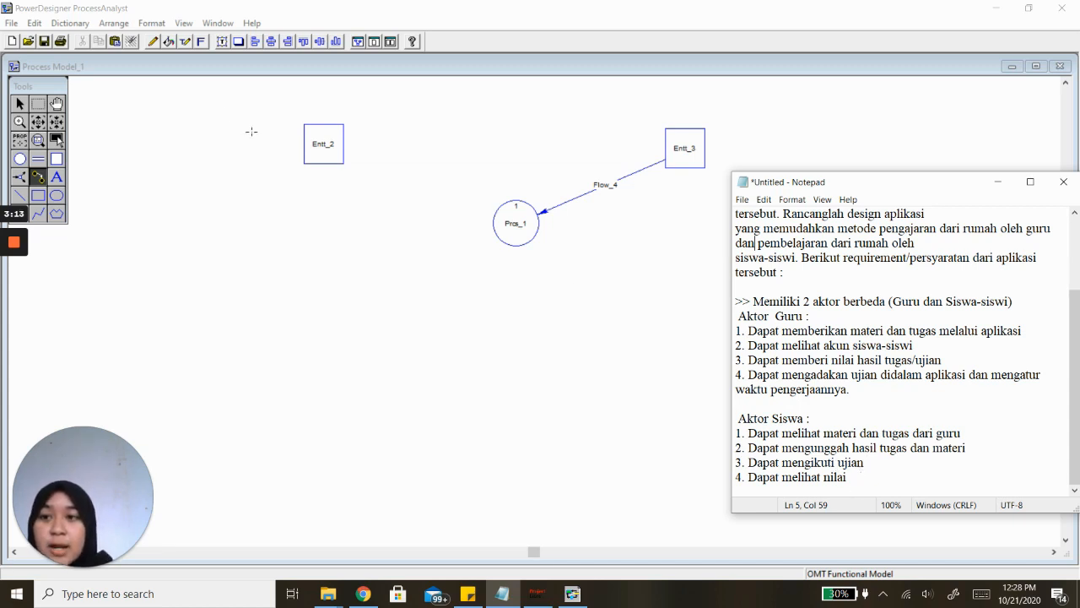
Step: Name the process "Sistem Pembelajaran Online" and enlarge its circle so the name fits on two lines
{"action": "left_click", "coordinate": [19, 103]}
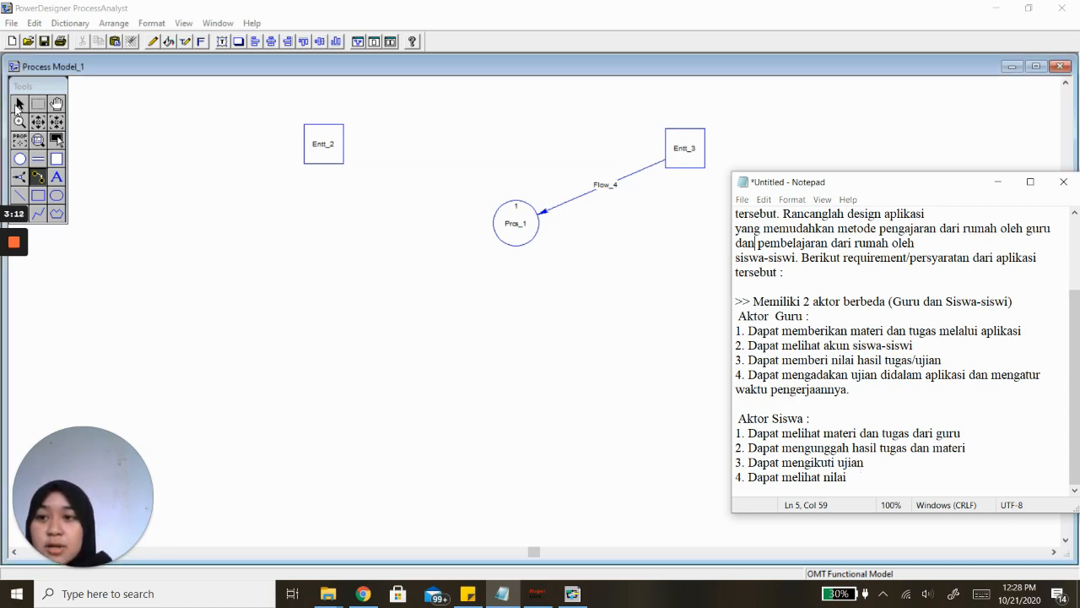
{"action": "double_click", "coordinate": [517, 232]}
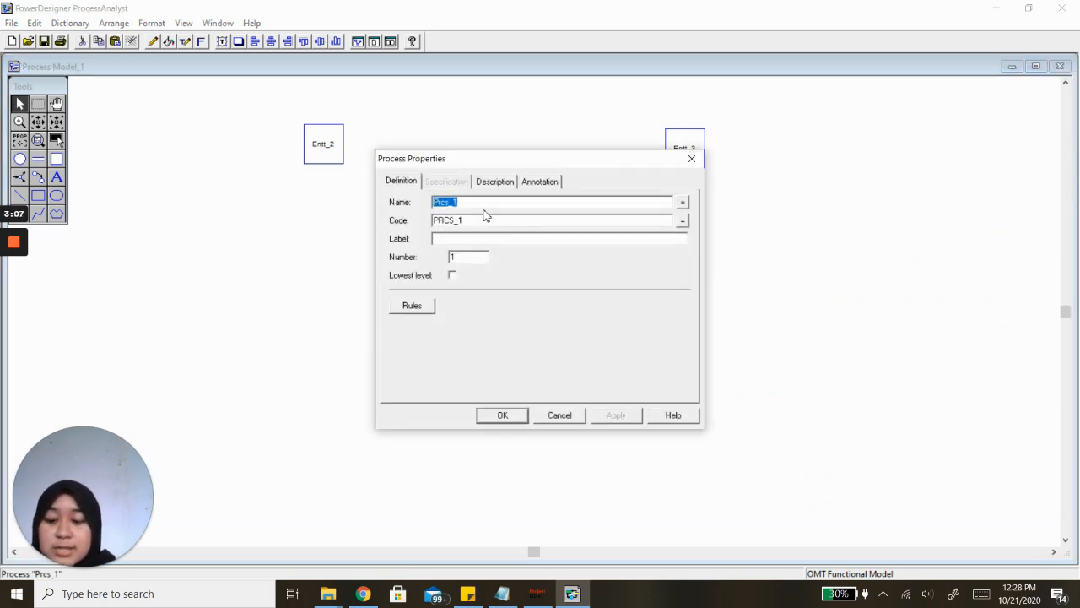
{"action": "type", "text": "Sistem"}
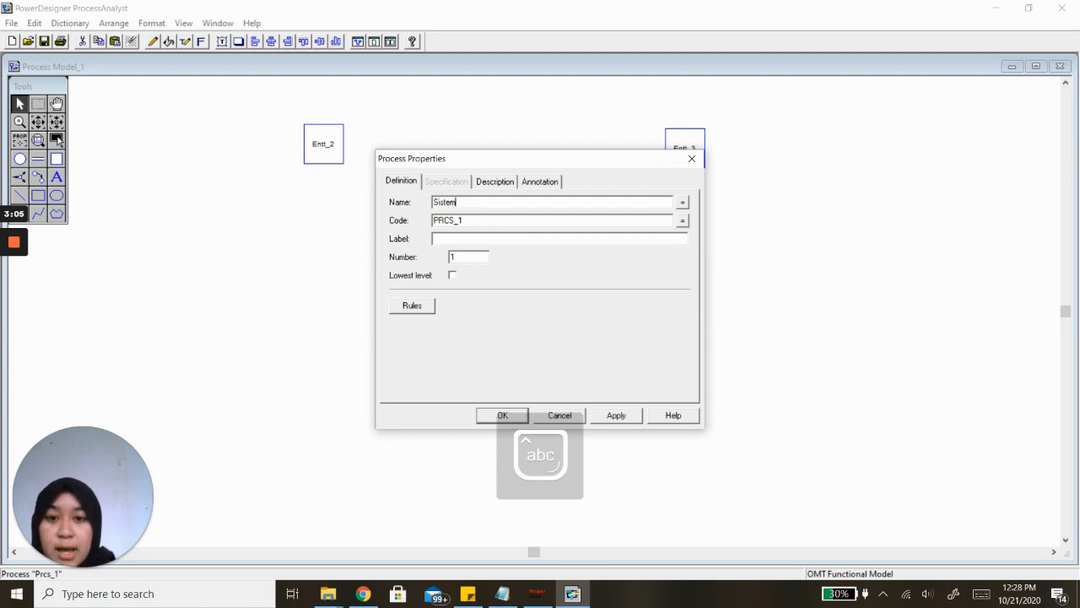
{"action": "type", "text": " Pembelaja"}
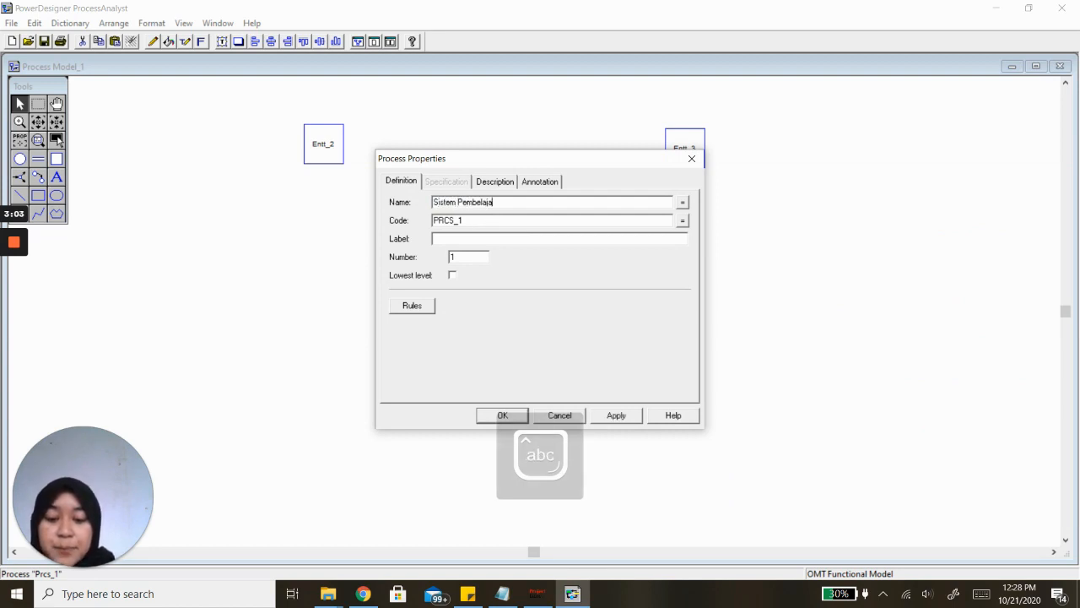
{"action": "type", "text": "ran Online"}
{"action": "key", "text": "Return"}
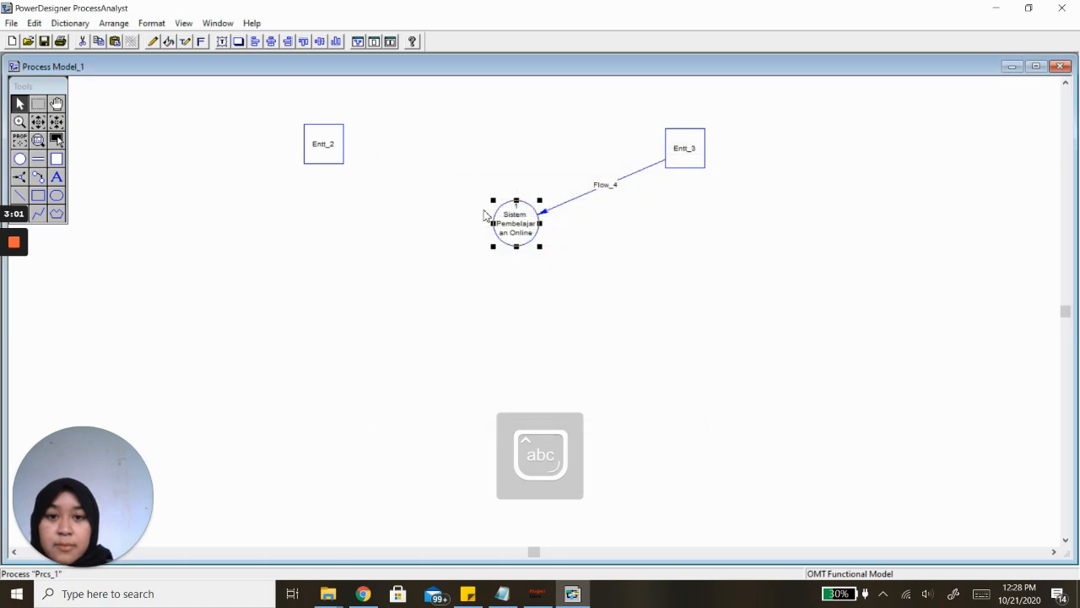
{"action": "left_click_drag", "start_coordinate": [540, 247], "coordinate": [580, 289]}
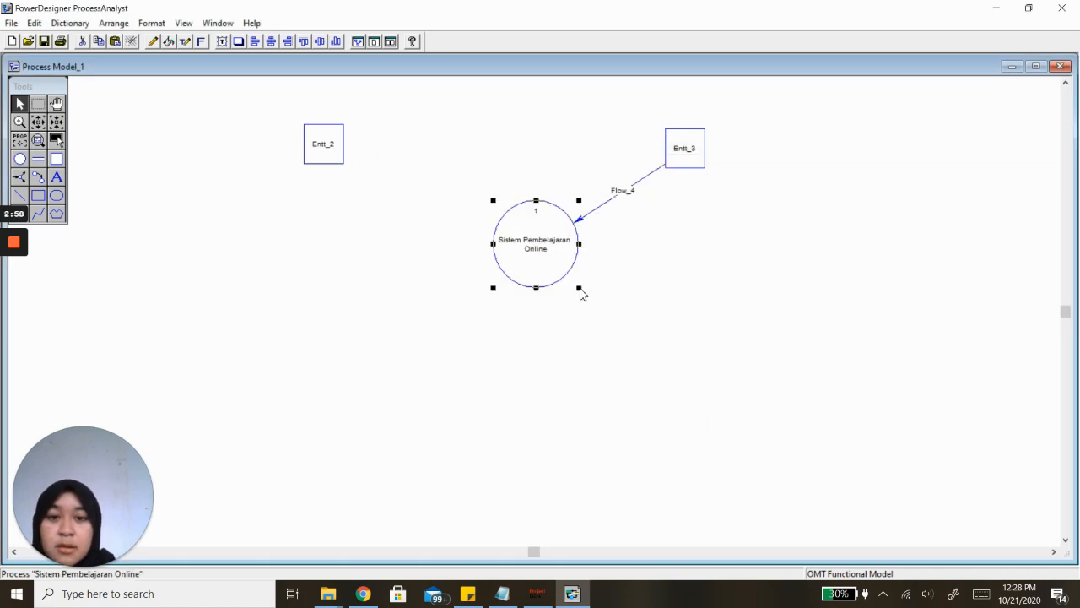
Step: Name the external entity with the data flow "Guru" and the unconnected external entity "Siswa"
{"action": "double_click", "coordinate": [684, 150]}
{"action": "type", "text": "Guru"}
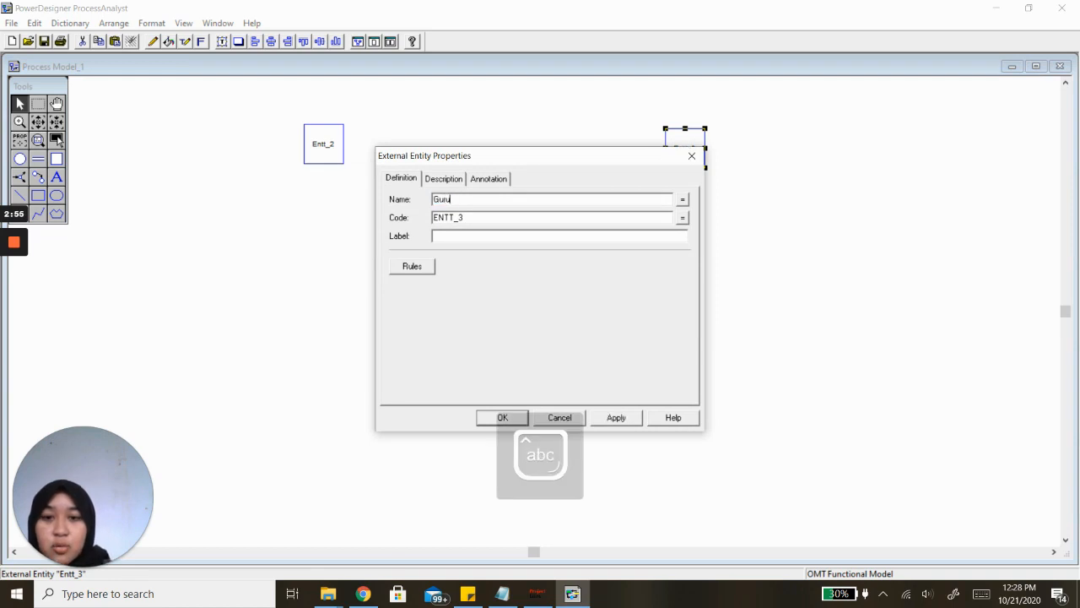
{"action": "key", "text": "Return"}
{"action": "double_click", "coordinate": [336, 147]}
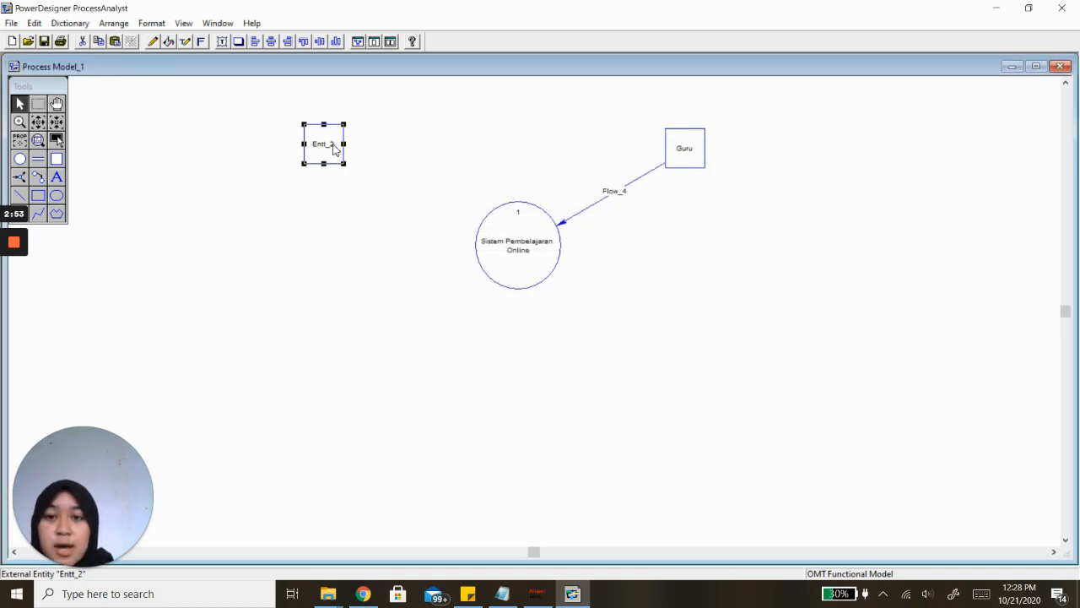
{"action": "type", "text": "Siswa"}
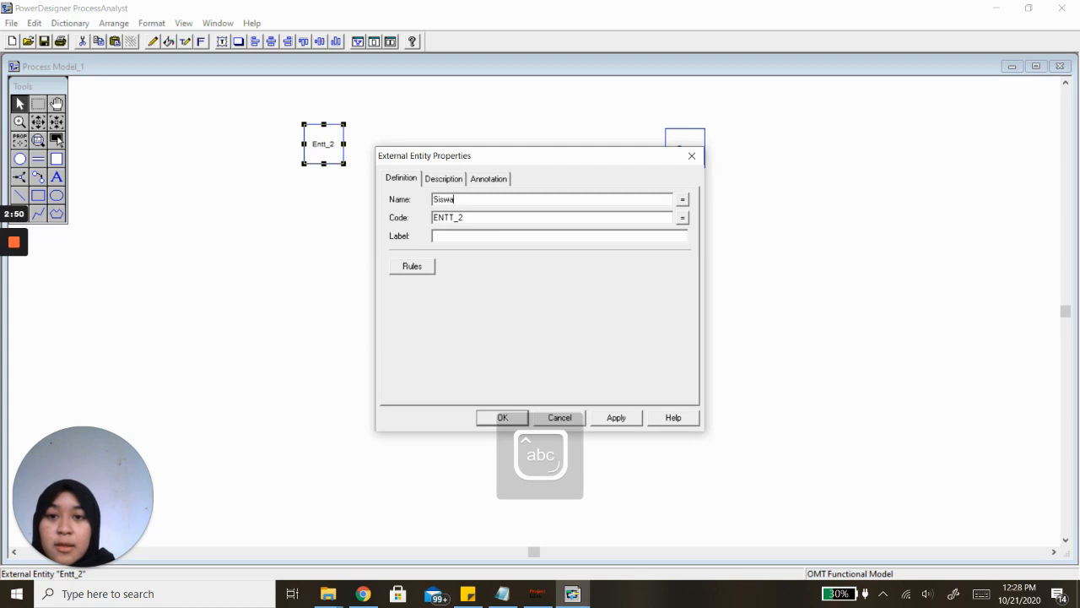
{"action": "key", "text": "Return"}
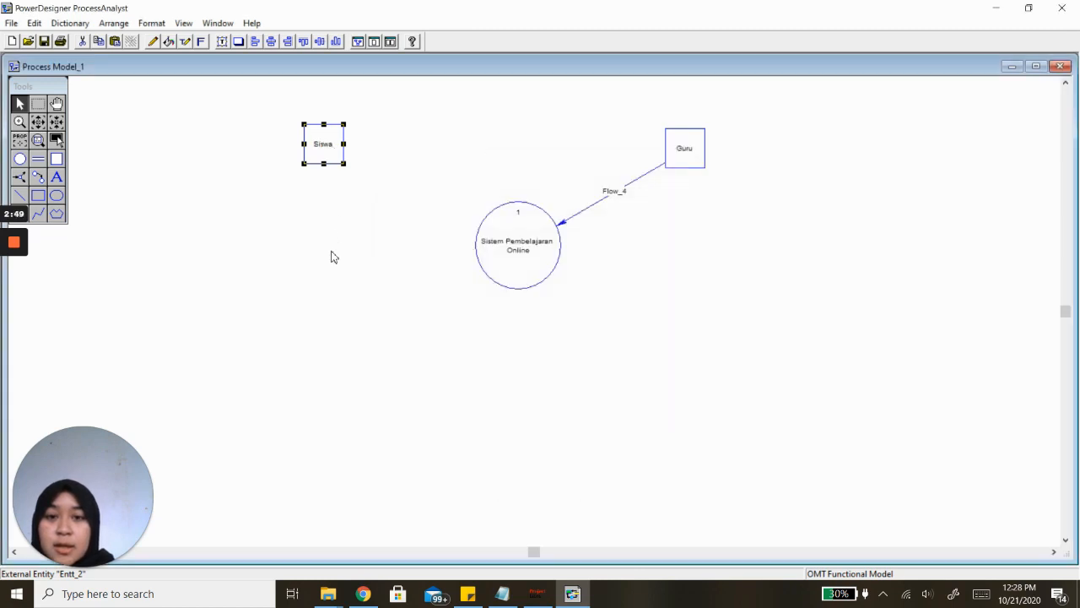
Step: Move the Siswa entity down to the left of the process, leaving its properties as they are
{"action": "left_click_drag", "start_coordinate": [331, 284], "coordinate": [325, 283]}
{"action": "double_click", "coordinate": [320, 289]}
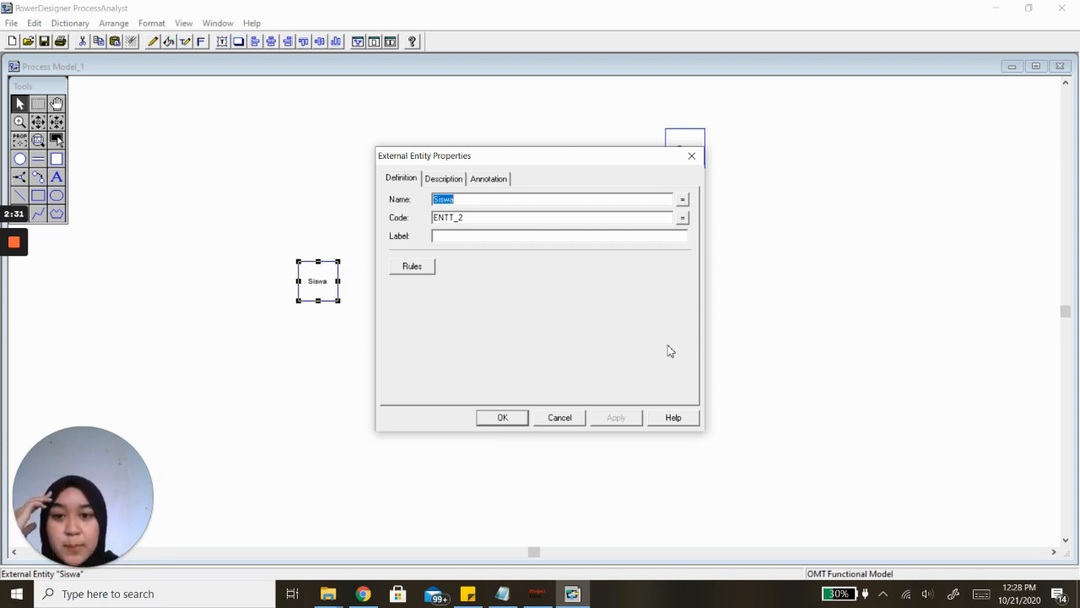
{"action": "left_click", "coordinate": [516, 421]}
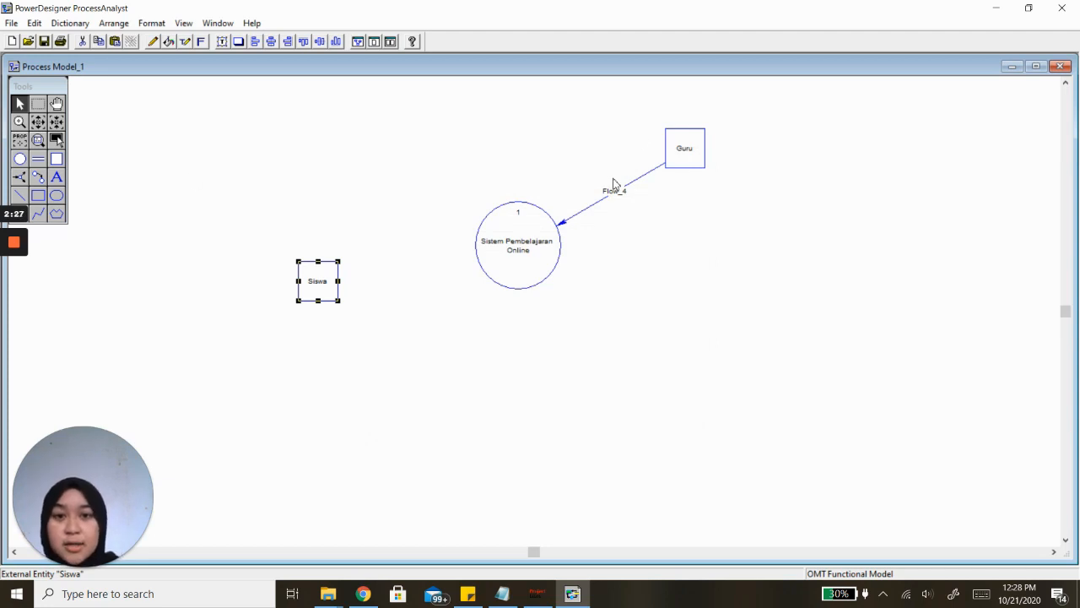
Step: Name the data flow from Guru to the process "Data materi dan tugas", checking the requirements in Notepad
{"action": "double_click", "coordinate": [615, 187]}
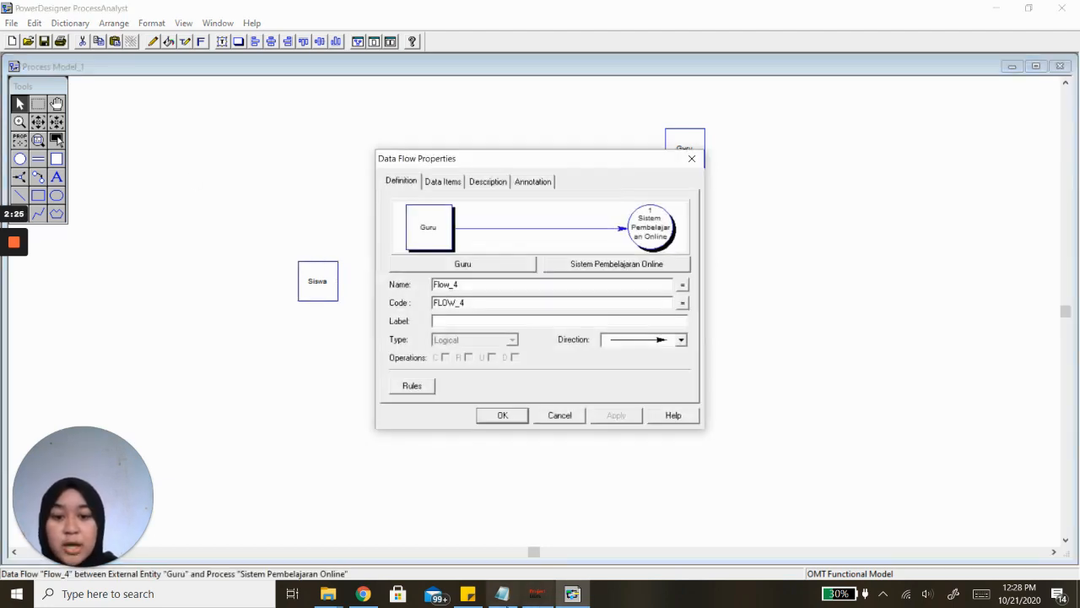
{"action": "left_click", "coordinate": [502, 593]}
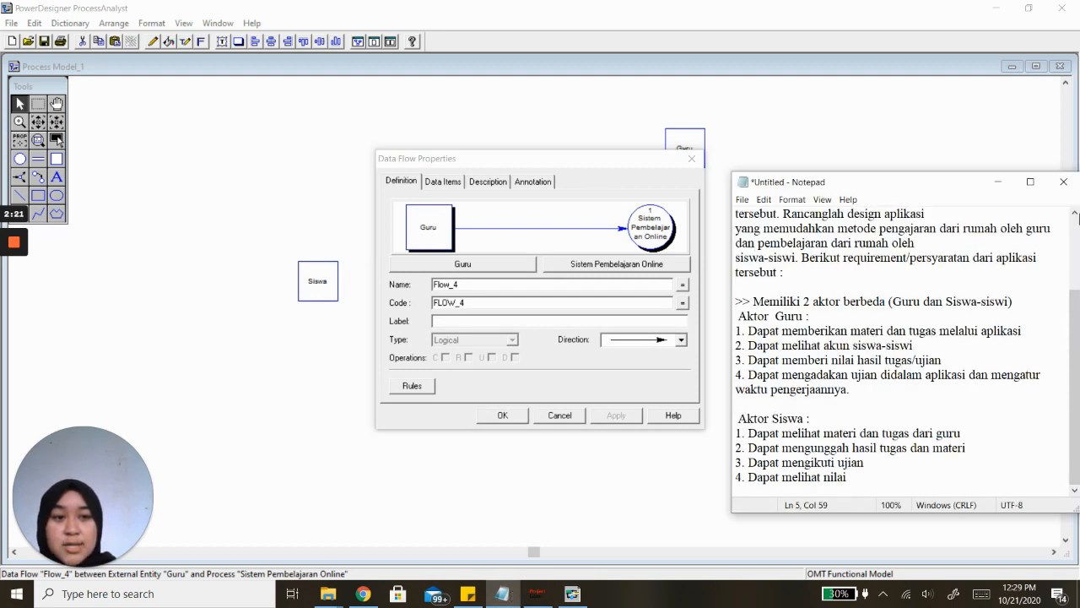
{"action": "left_click", "coordinate": [997, 182]}
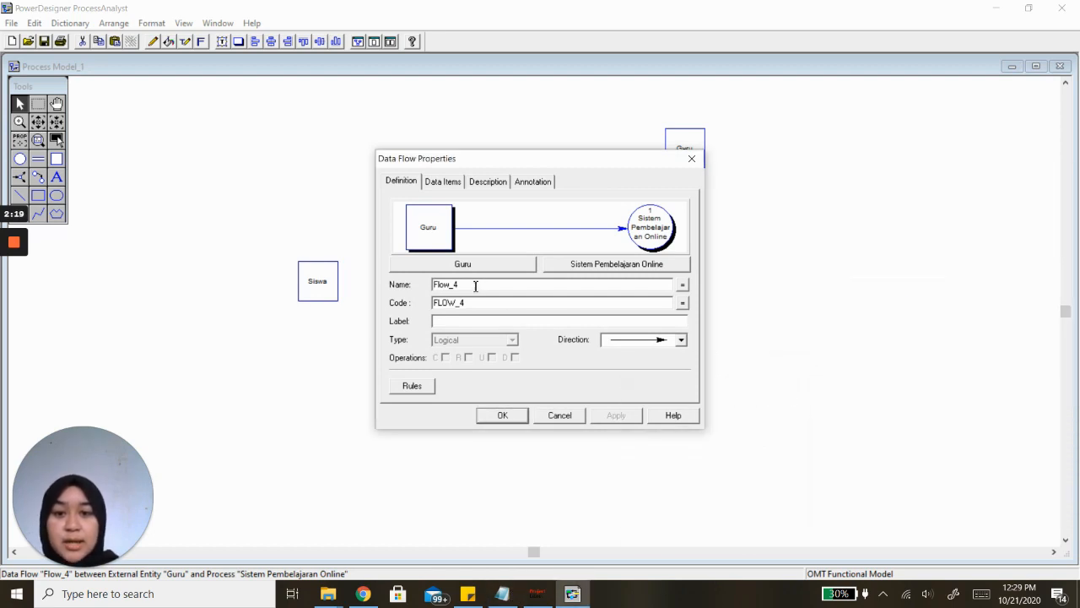
{"action": "double_click", "coordinate": [476, 285]}
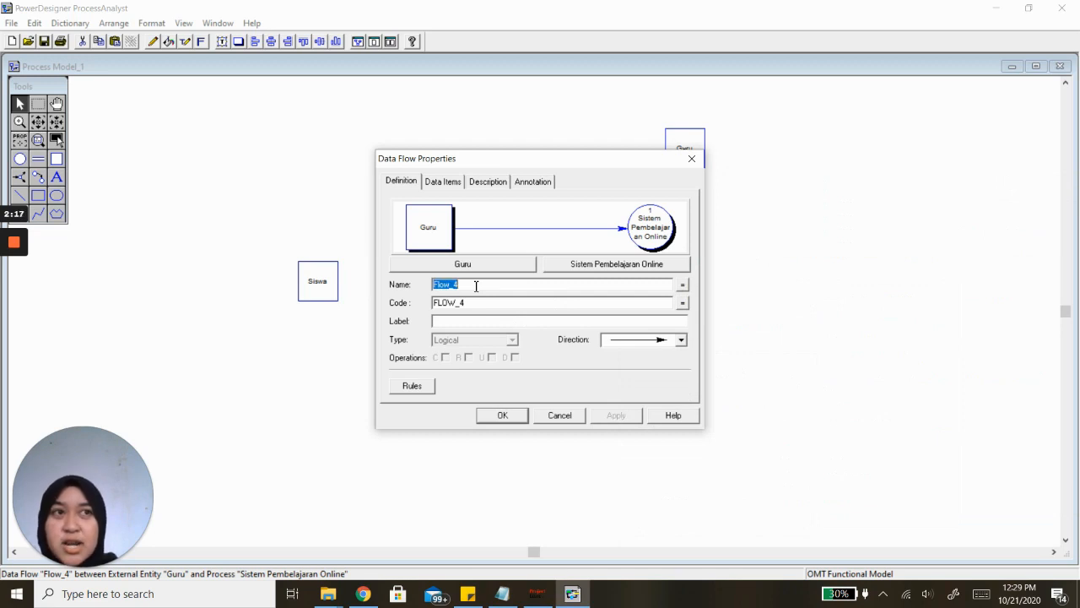
{"action": "key", "text": "Caps_Lock"}
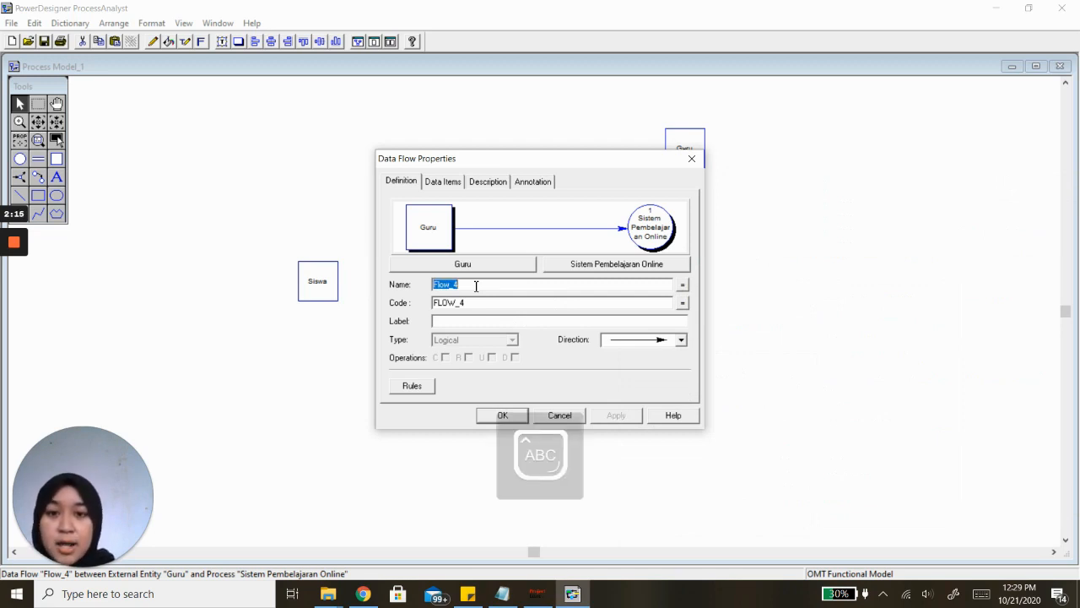
{"action": "key", "text": "Caps_Lock"}
{"action": "type", "text": "Data mate"}
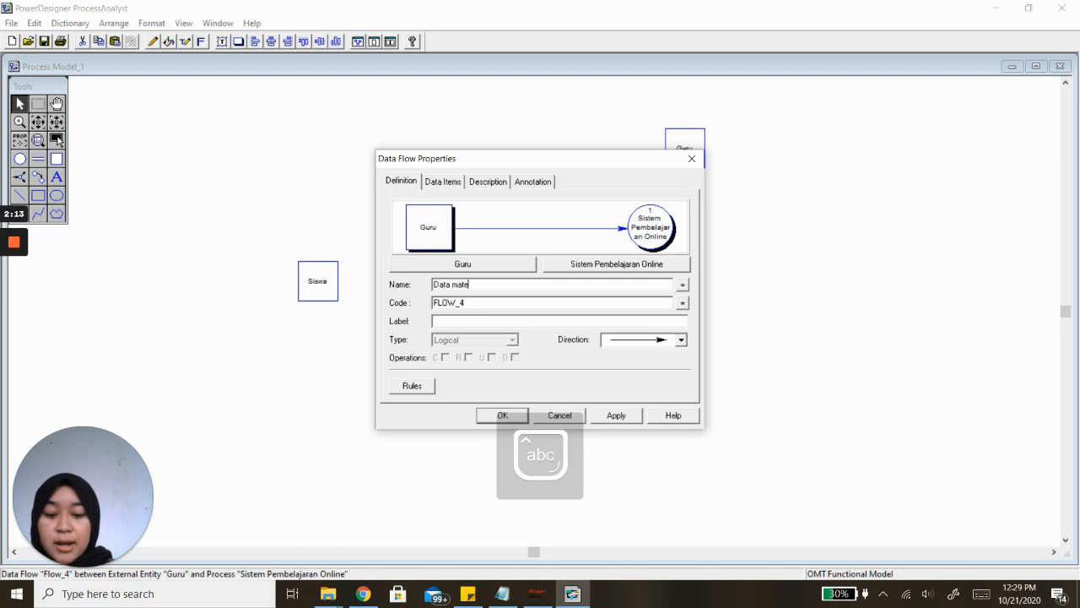
{"action": "type", "text": "ri dan tugas"}
{"action": "key", "text": "Return"}
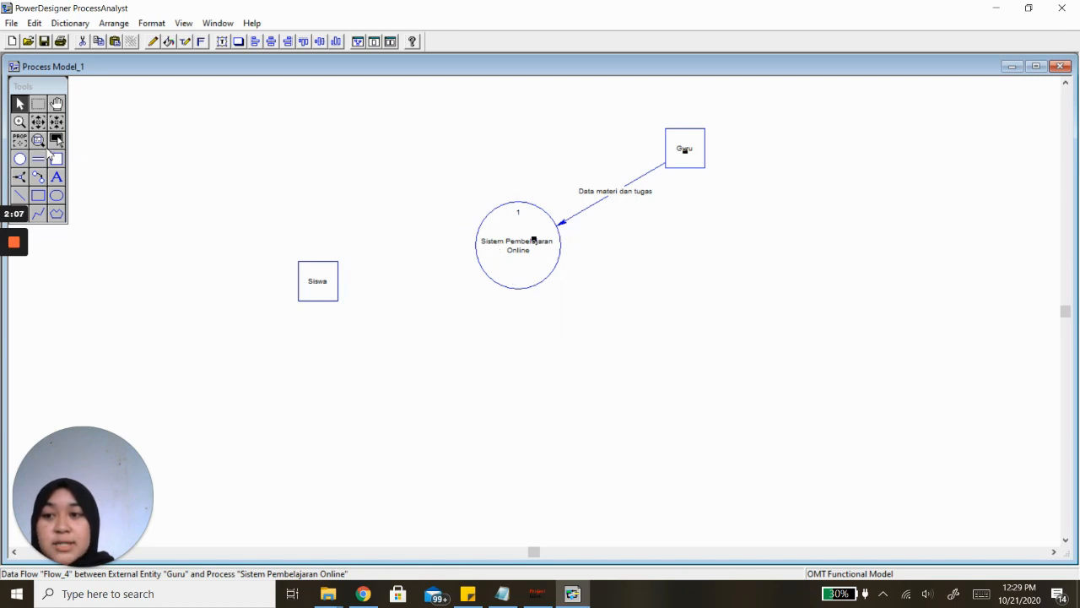
Step: Draw a data flow from the Sistem Pembelajaran Online process to the Siswa entity
{"action": "left_click", "coordinate": [38, 176]}
{"action": "left_click_drag", "start_coordinate": [507, 259], "coordinate": [323, 276]}
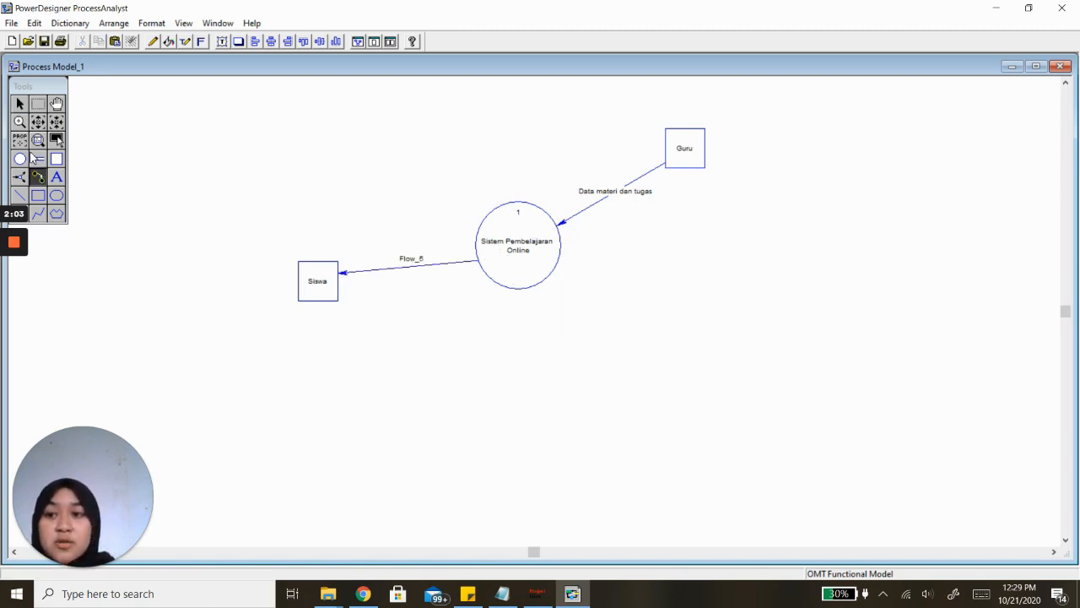
{"action": "left_click", "coordinate": [20, 104]}
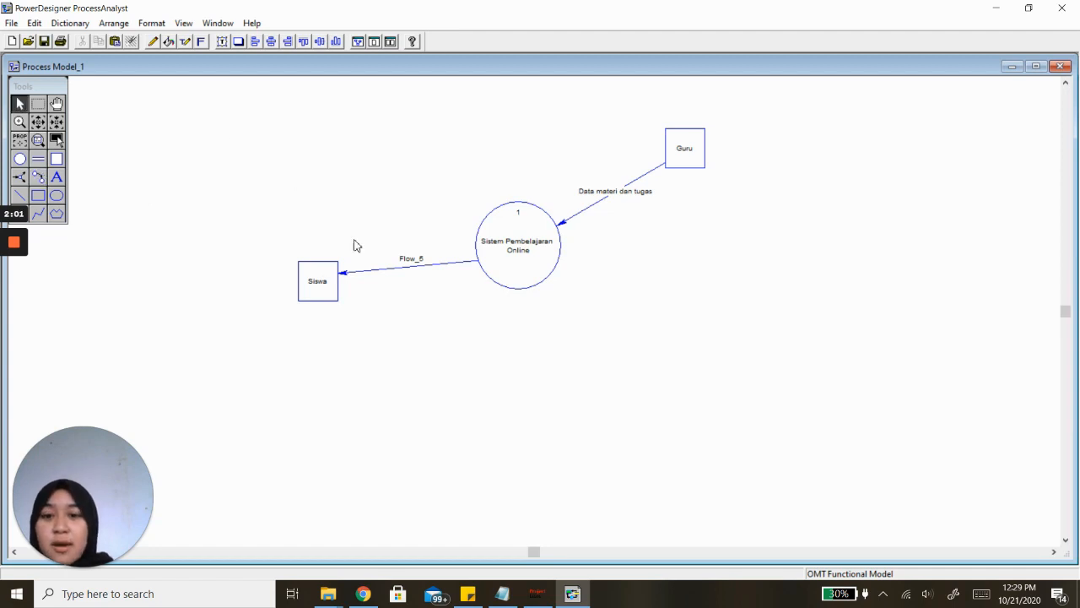
Step: Name the data flow from the process to Siswa "Data materi dan tugas"
{"action": "double_click", "coordinate": [395, 268]}
{"action": "key", "text": "Caps_Lock"}
{"action": "type", "text": "DFlow_5"}
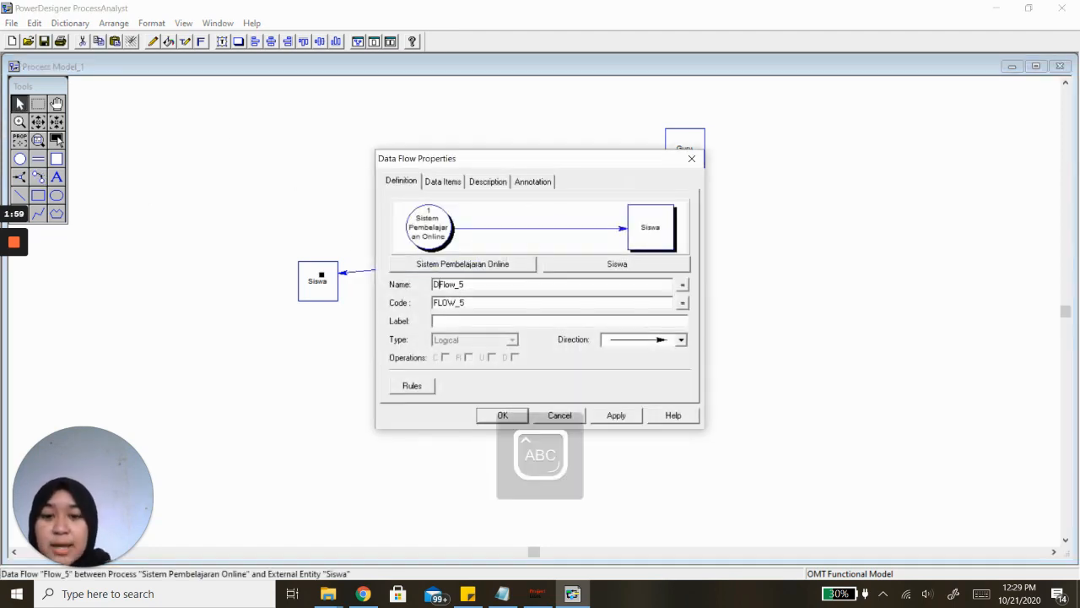
{"action": "key", "text": "Caps_Lock"}
{"action": "type", "text": "at"}
{"action": "key", "text": "Delete"}
{"action": "key", "text": "Delete"}
{"action": "key", "text": "Delete"}
{"action": "key", "text": "Delete"}
{"action": "key", "text": "Delete"}
{"action": "key", "text": "Delete"}
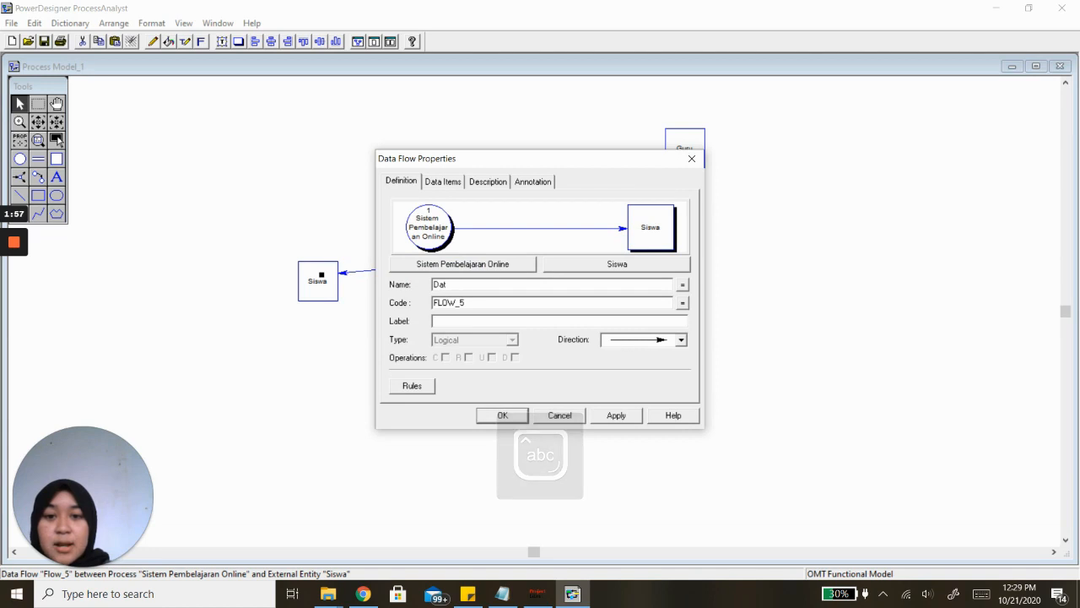
{"action": "type", "text": "a materi dan tuga"}
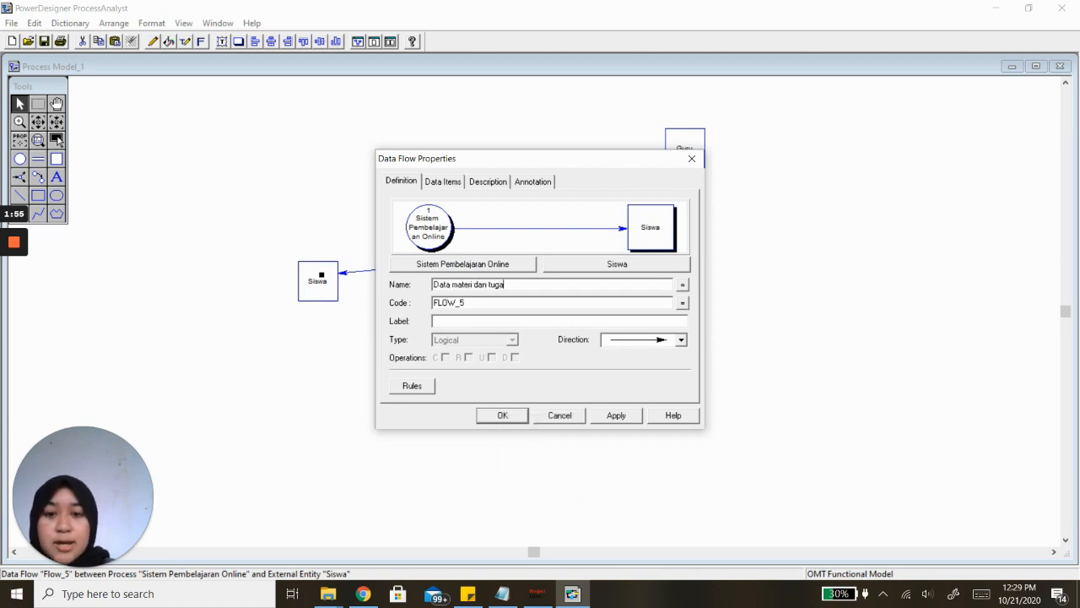
{"action": "type", "text": "s"}
{"action": "key", "text": "Return"}
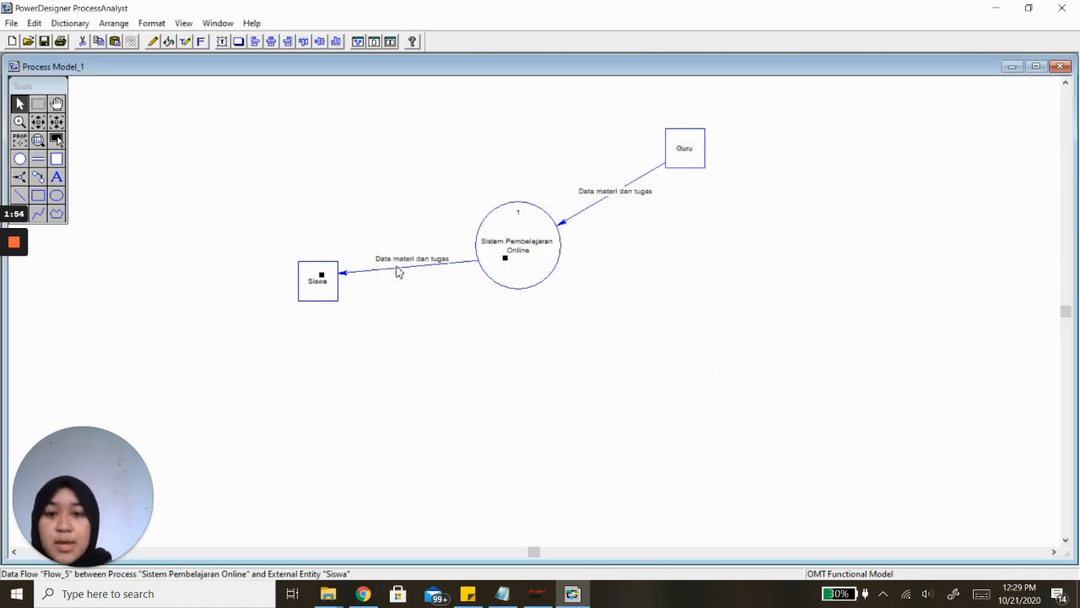
Step: Change the line style of the data flow from Guru to the process to horizontal or vertical lines
{"action": "left_click", "coordinate": [589, 213]}
{"action": "right_click", "coordinate": [592, 215]}
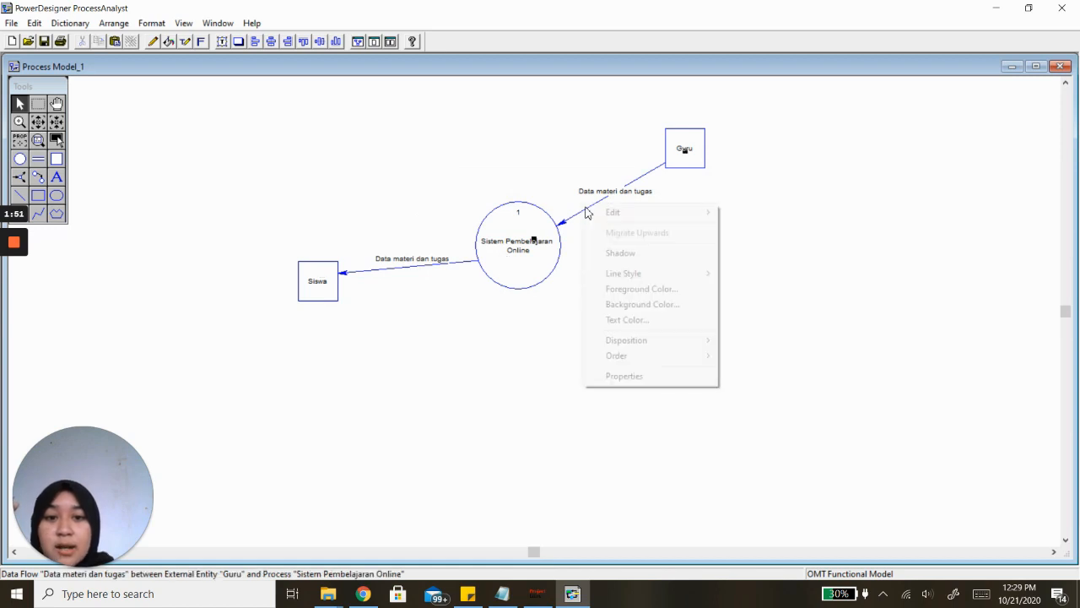
{"action": "mouse_move", "coordinate": [684, 275]}
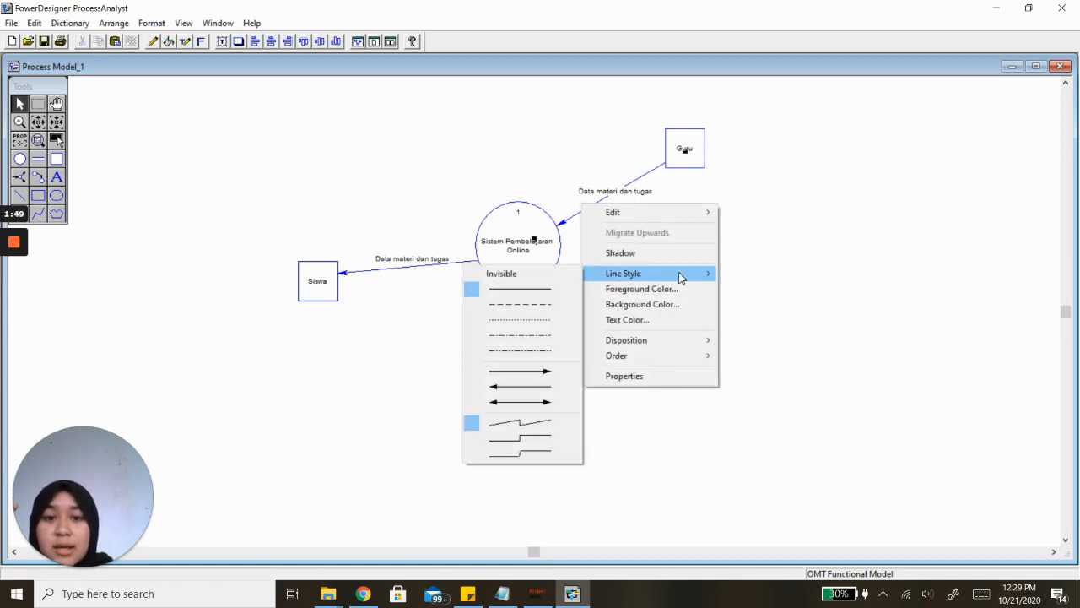
{"action": "left_click", "coordinate": [529, 446]}
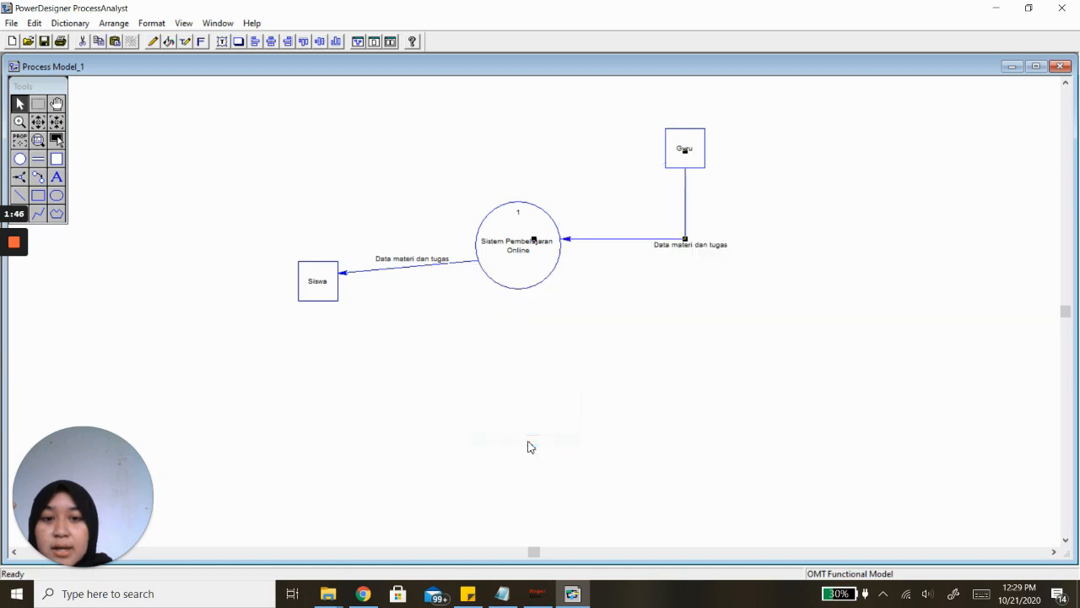
Step: Give the process-to-Siswa data flow the horizontal or vertical line style and move the Siswa entity slightly lower
{"action": "left_click", "coordinate": [377, 274]}
{"action": "right_click", "coordinate": [377, 273]}
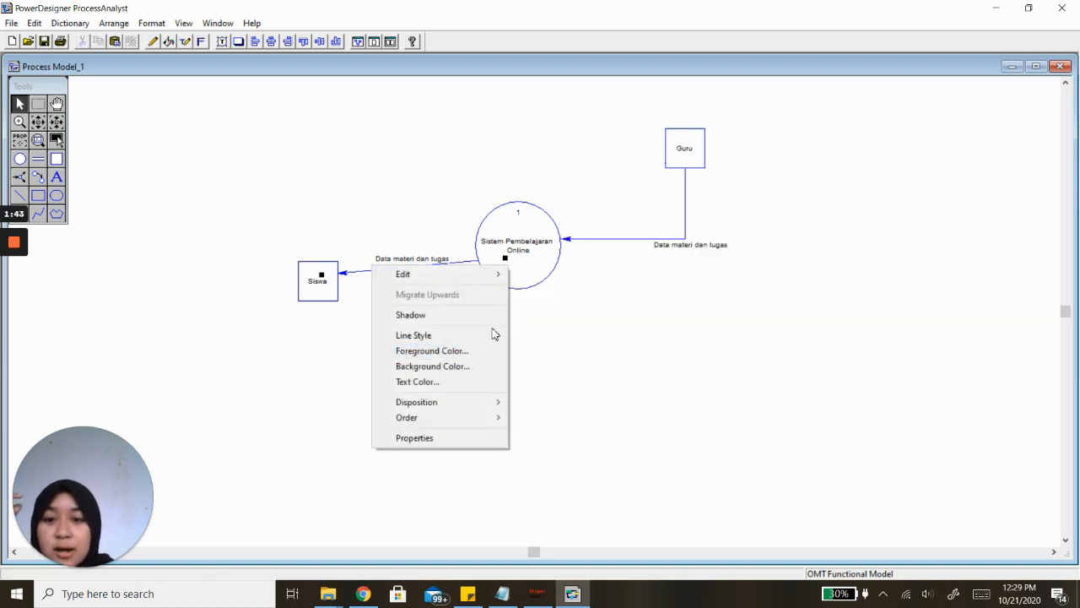
{"action": "mouse_move", "coordinate": [496, 336]}
{"action": "left_click", "coordinate": [321, 502]}
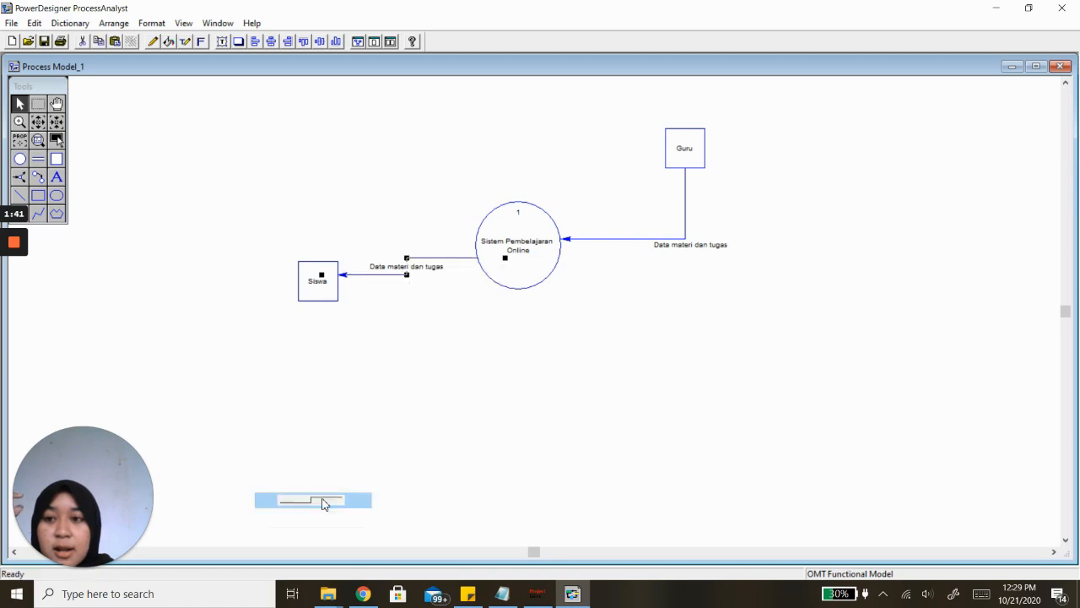
{"action": "left_click", "coordinate": [329, 291]}
{"action": "left_click_drag", "start_coordinate": [330, 286], "coordinate": [327, 326]}
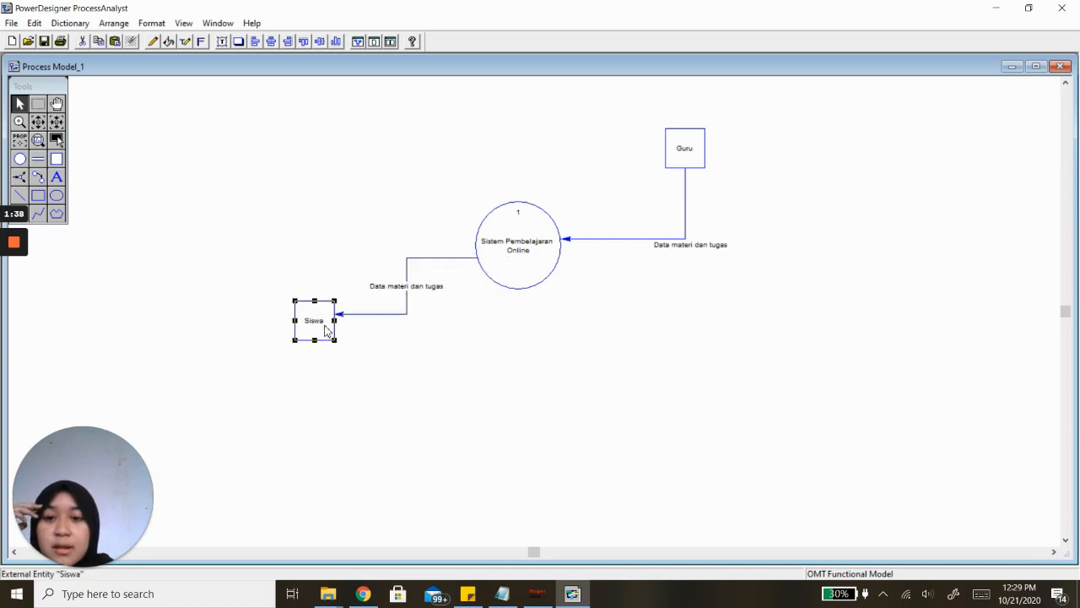
{"action": "left_click", "coordinate": [408, 279]}
{"action": "double_click", "coordinate": [408, 283]}
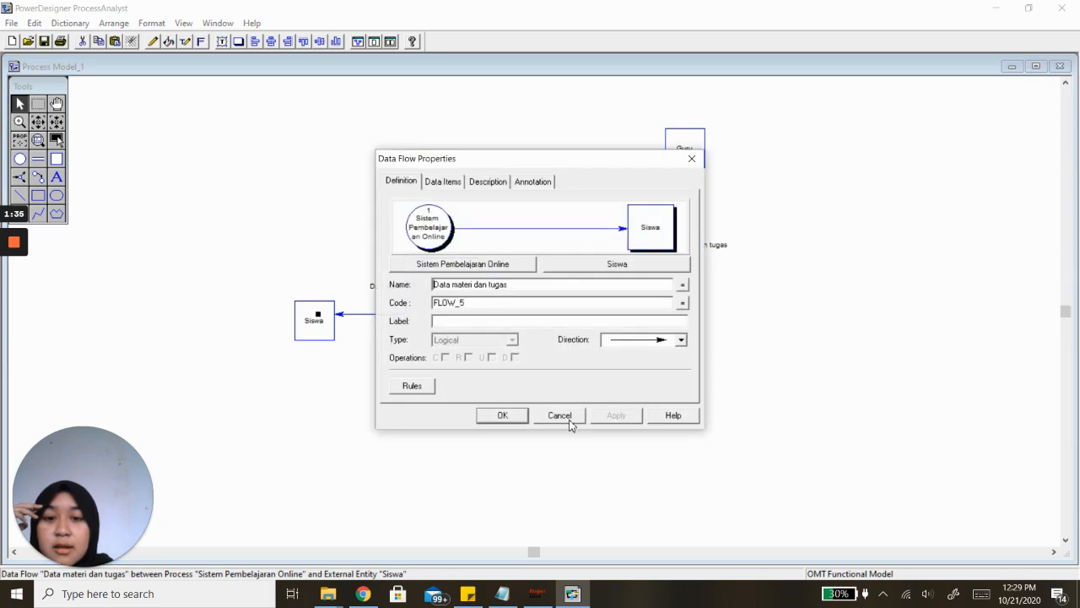
{"action": "left_click", "coordinate": [564, 415]}
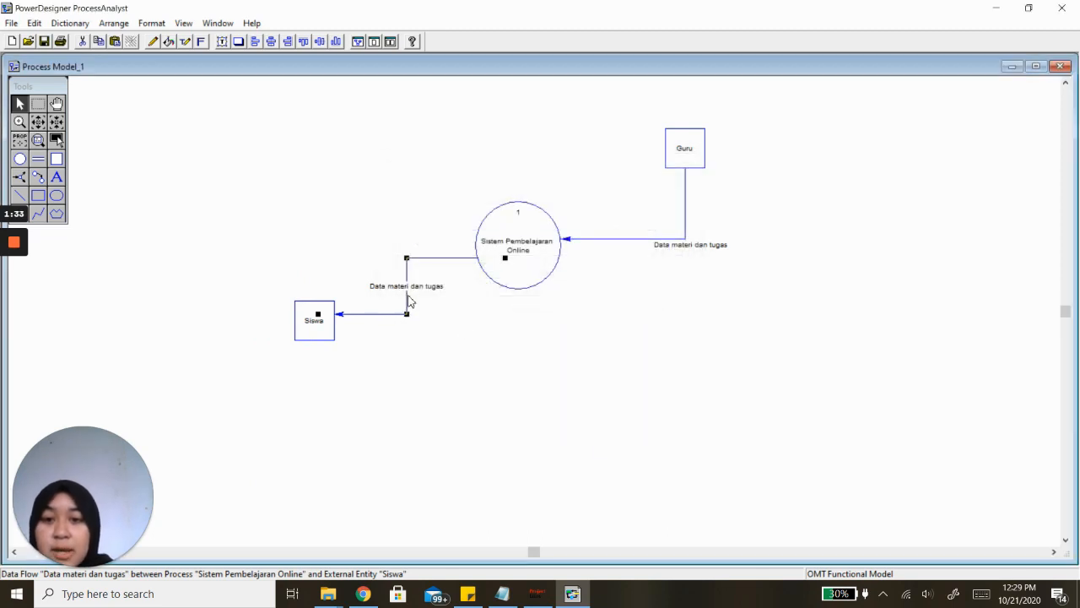
Step: Reroute the "Data materi dan tugas" flow to Siswa so it leaves the underside of the process circle
{"action": "left_click", "coordinate": [427, 305]}
{"action": "left_click_drag", "start_coordinate": [407, 267], "coordinate": [516, 330]}
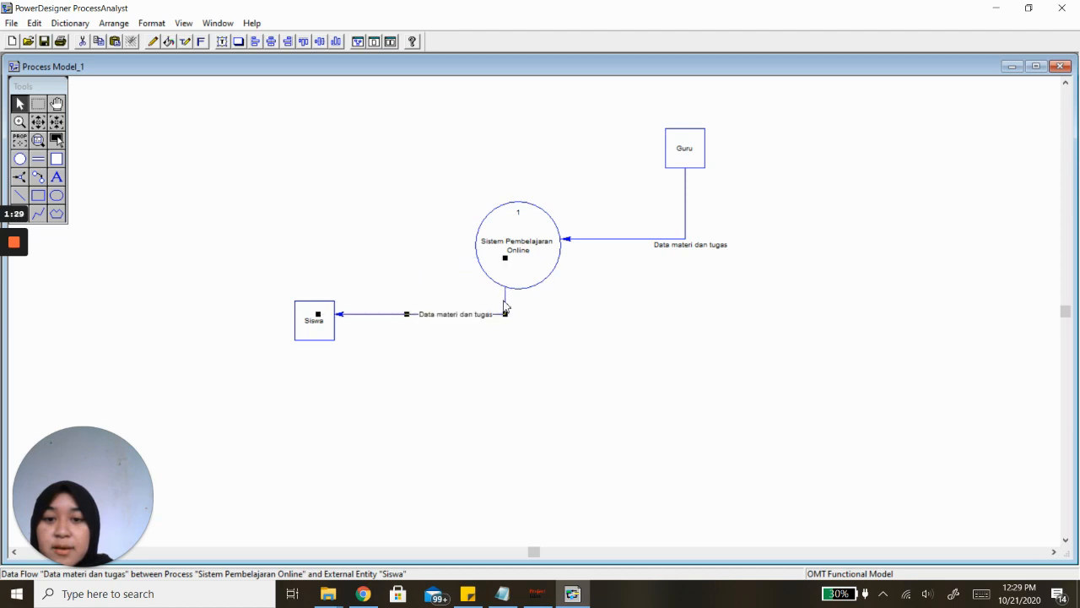
{"action": "left_click", "coordinate": [501, 380]}
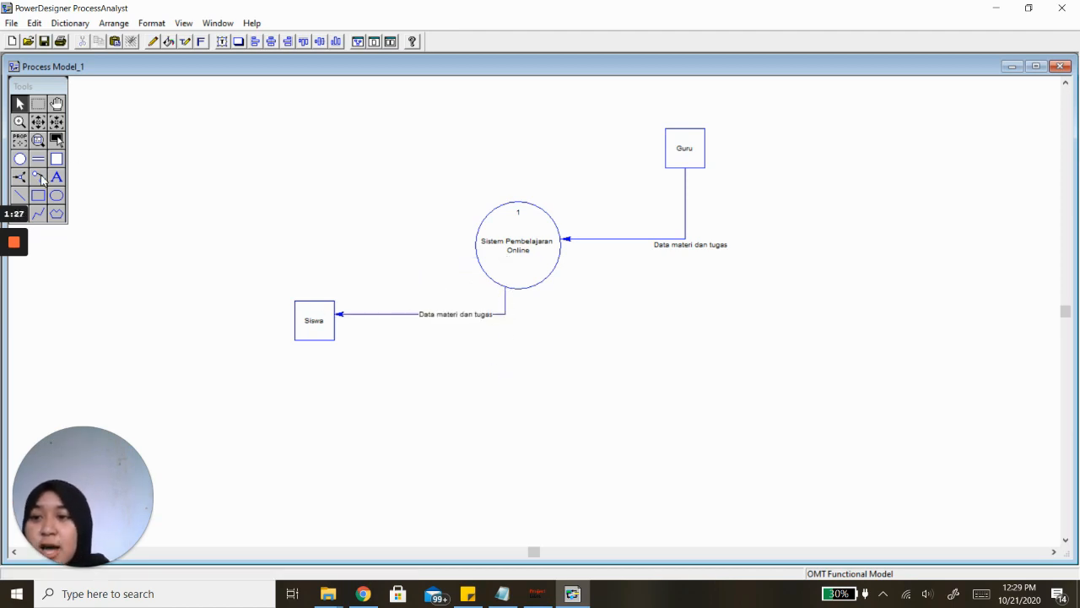
Step: Draw a data flow from Siswa to the Sistem Pembelajaran Online process, checking the student requirements in Notepad
{"action": "left_click", "coordinate": [42, 178]}
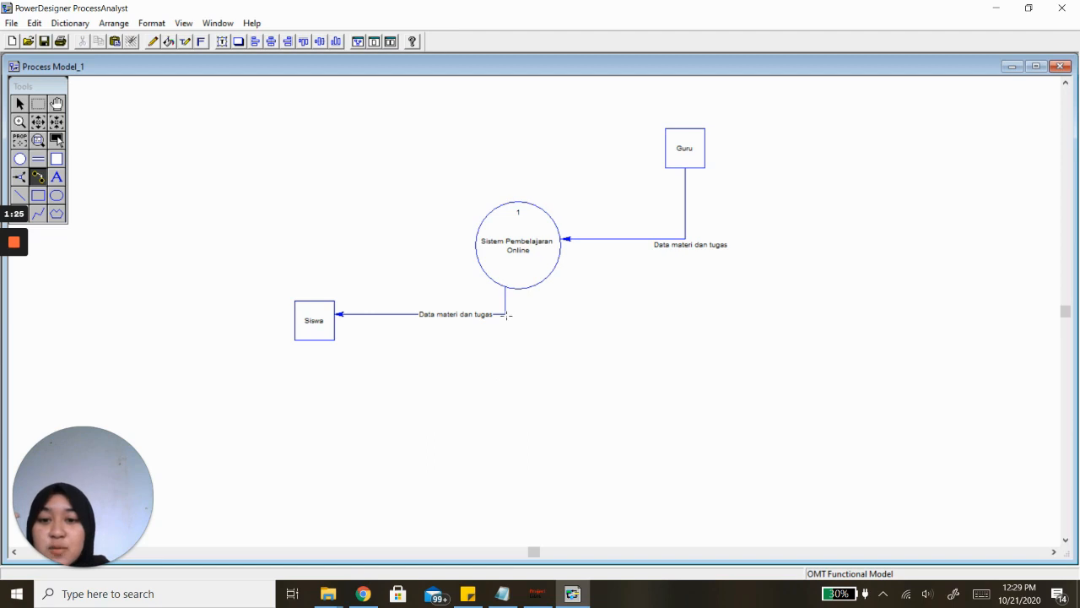
{"action": "left_click", "coordinate": [502, 593]}
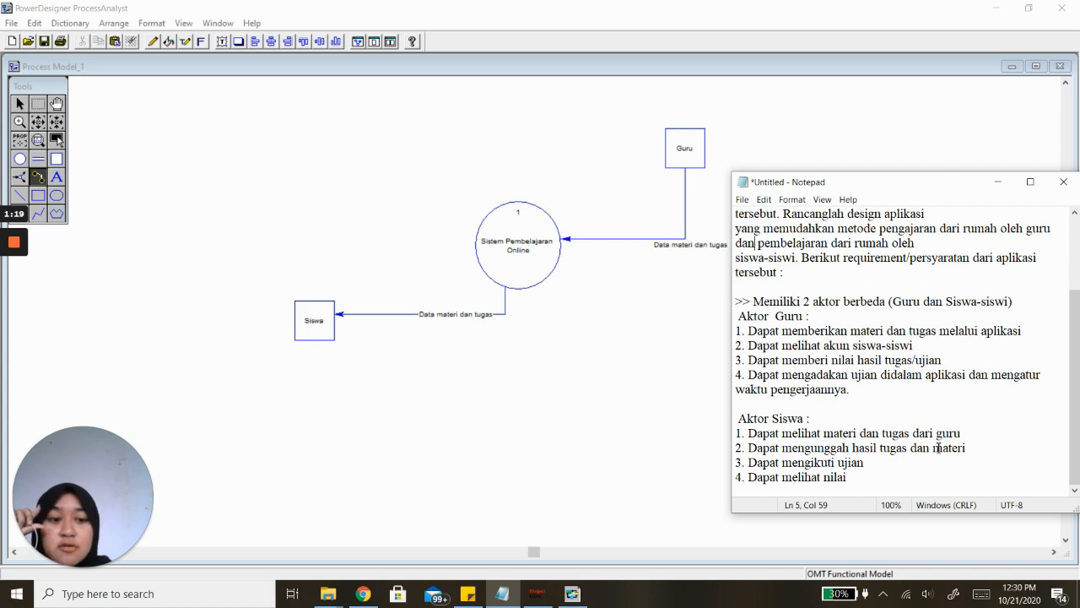
{"action": "left_click", "coordinate": [998, 182]}
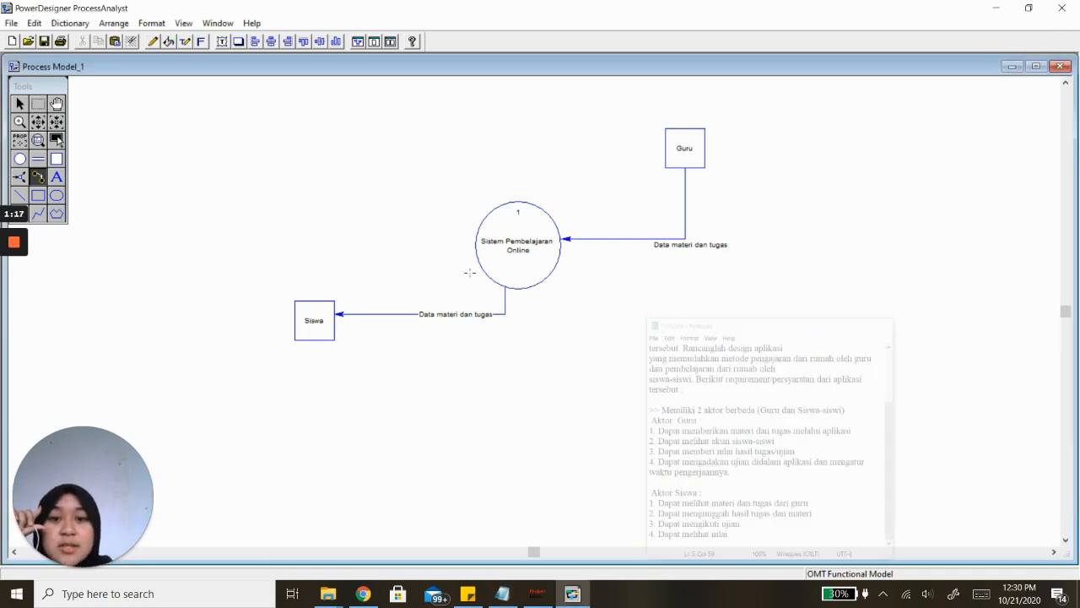
{"action": "left_click_drag", "start_coordinate": [325, 312], "coordinate": [479, 268]}
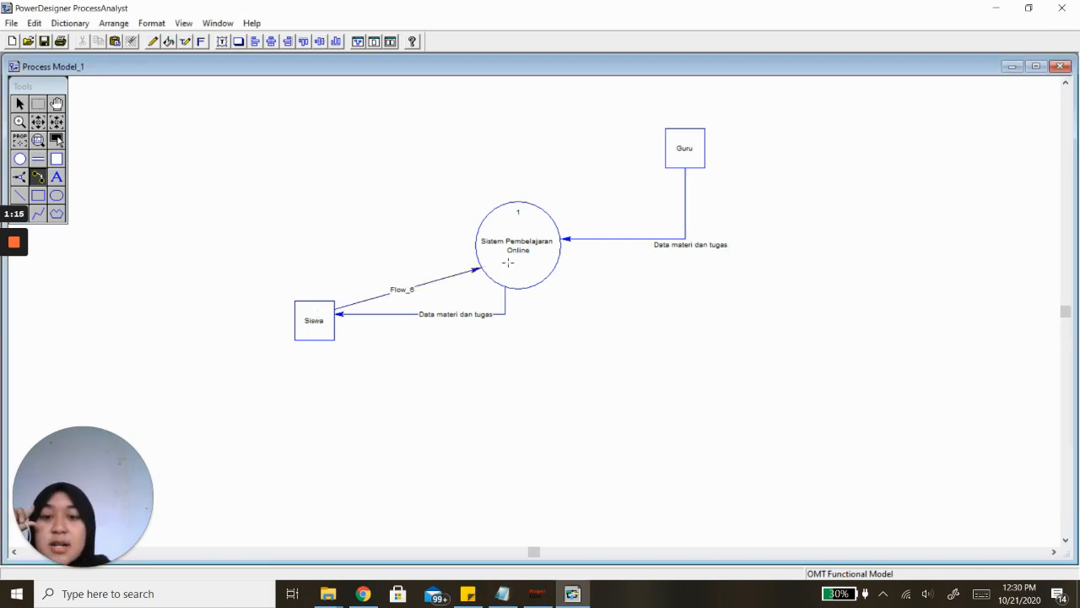
{"action": "left_click", "coordinate": [19, 105]}
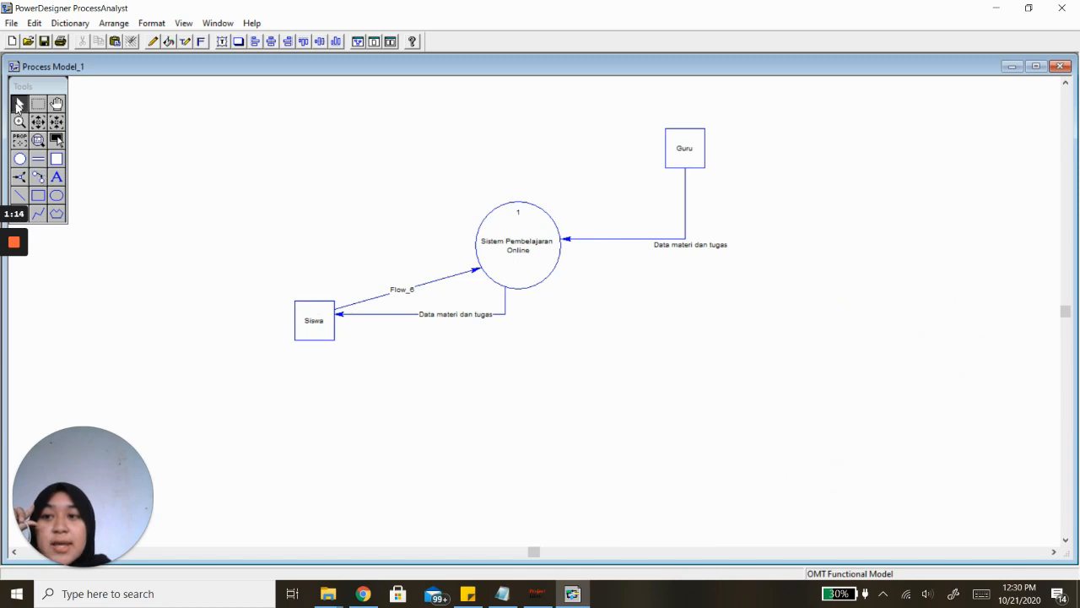
Step: Name the data flow from Siswa to the process "Data hasil tugas"
{"action": "double_click", "coordinate": [402, 294]}
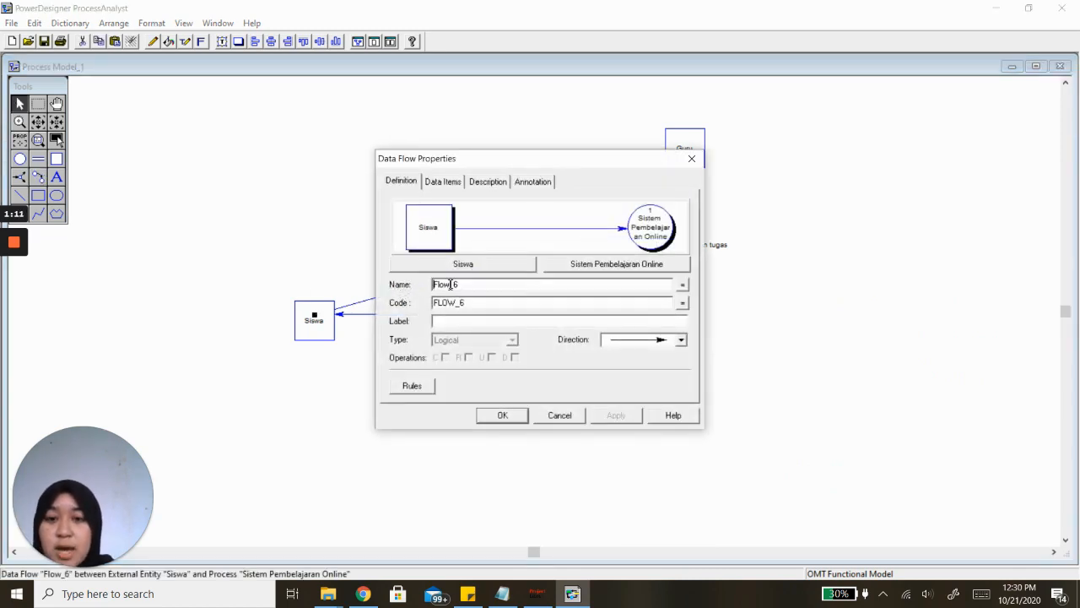
{"action": "double_click", "coordinate": [450, 285]}
{"action": "type", "text": "Data"}
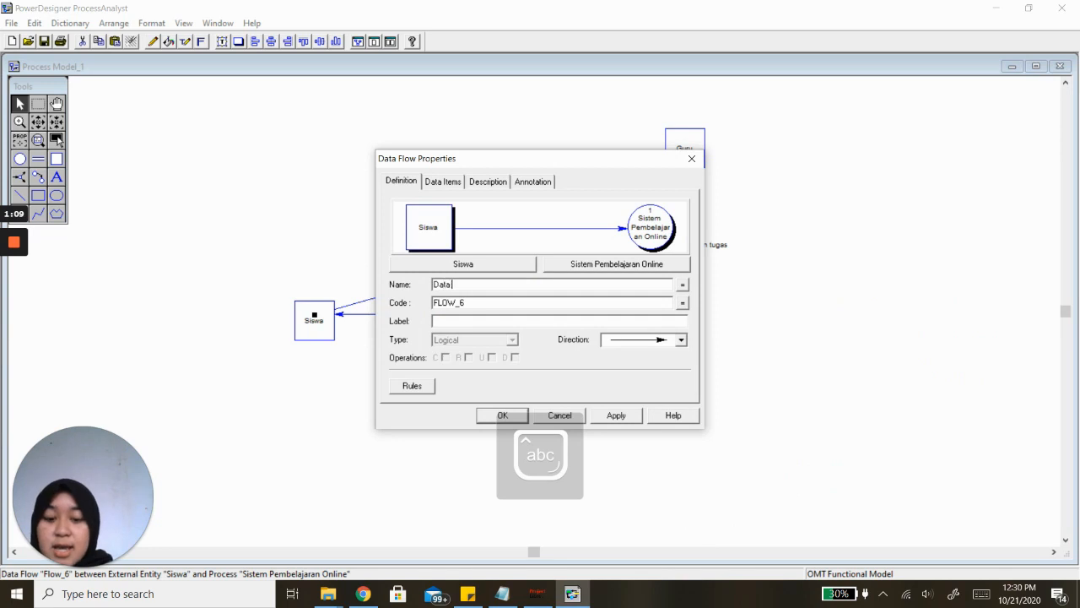
{"action": "type", "text": " hasil tugas dan mater"}
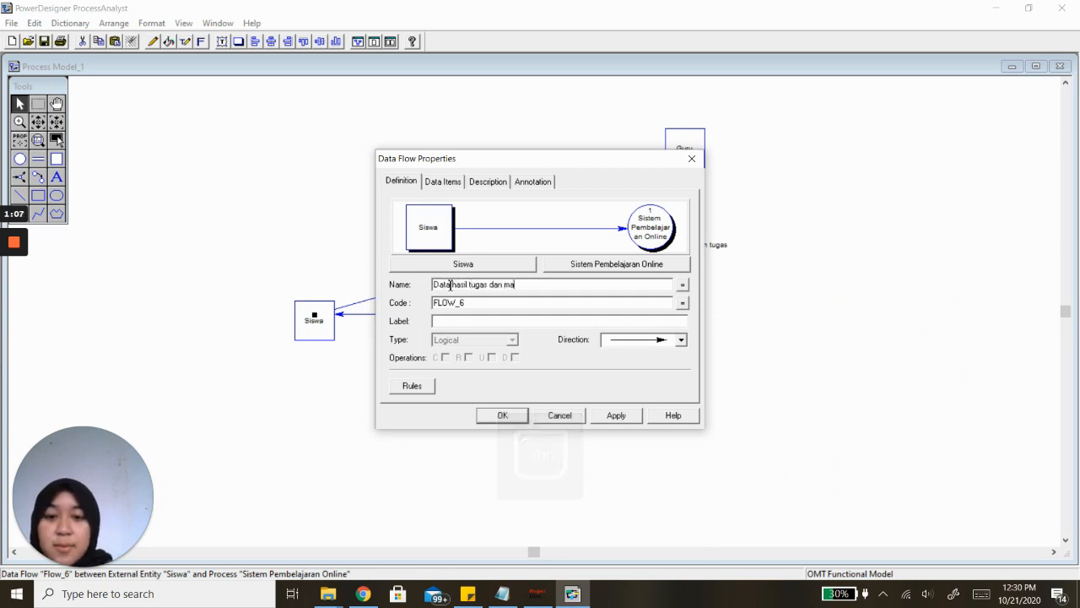
{"action": "key", "text": "BackSpace"}
{"action": "key", "text": "BackSpace"}
{"action": "key", "text": "BackSpace"}
{"action": "key", "text": "BackSpace"}
{"action": "key", "text": "BackSpace"}
{"action": "key", "text": "BackSpace"}
{"action": "key", "text": "BackSpace"}
{"action": "key", "text": "BackSpace"}
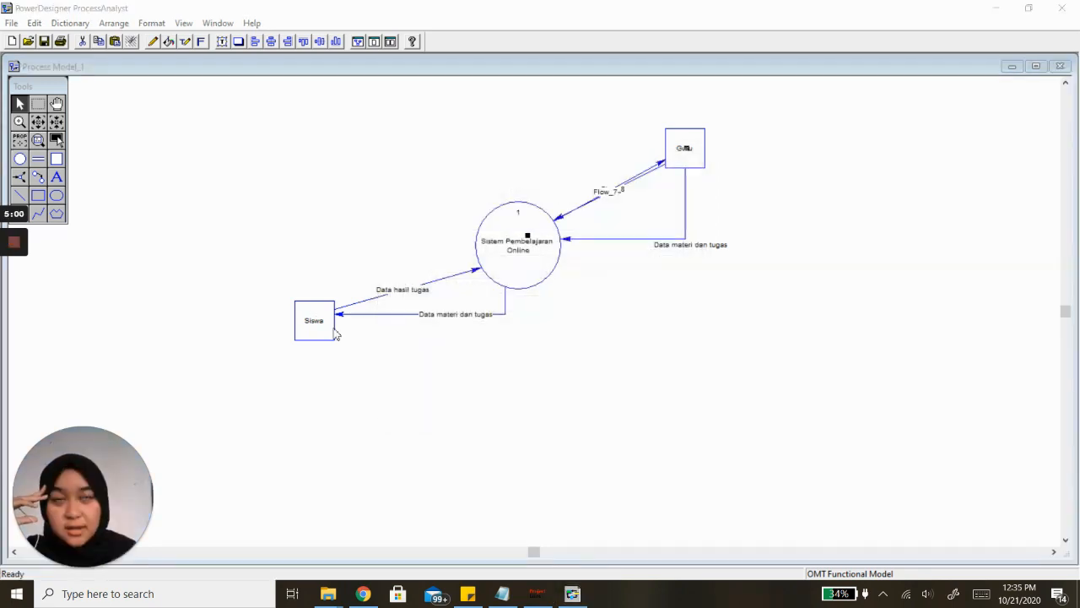
Step: Change the "Data hasil tugas" flow from Siswa to the horizontal or vertical line style
{"action": "left_click", "coordinate": [379, 302]}
{"action": "right_click", "coordinate": [378, 301]}
{"action": "mouse_move", "coordinate": [447, 364]}
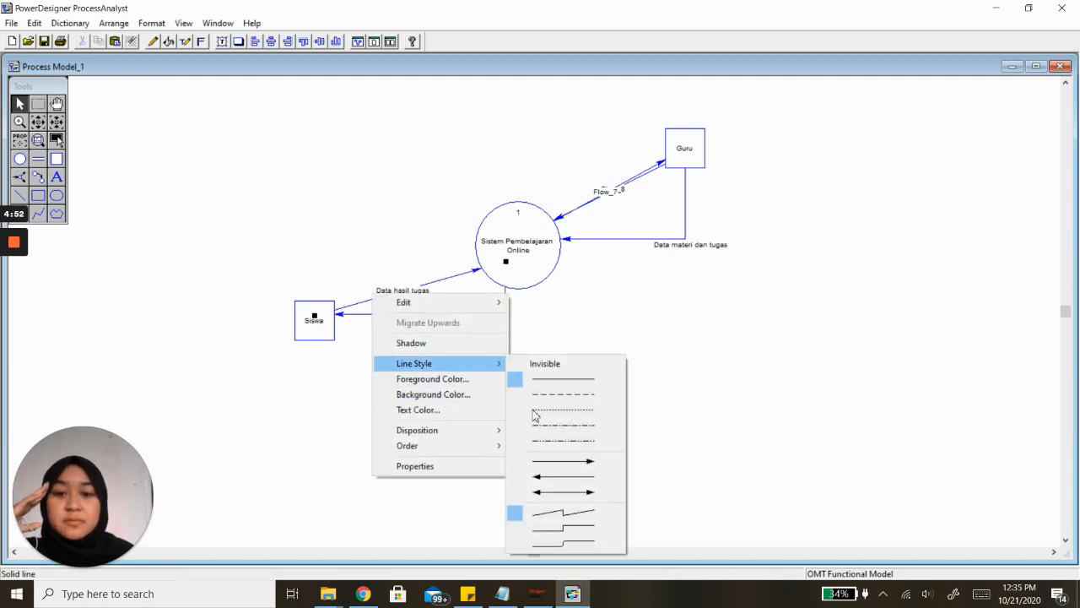
{"action": "left_click", "coordinate": [552, 528]}
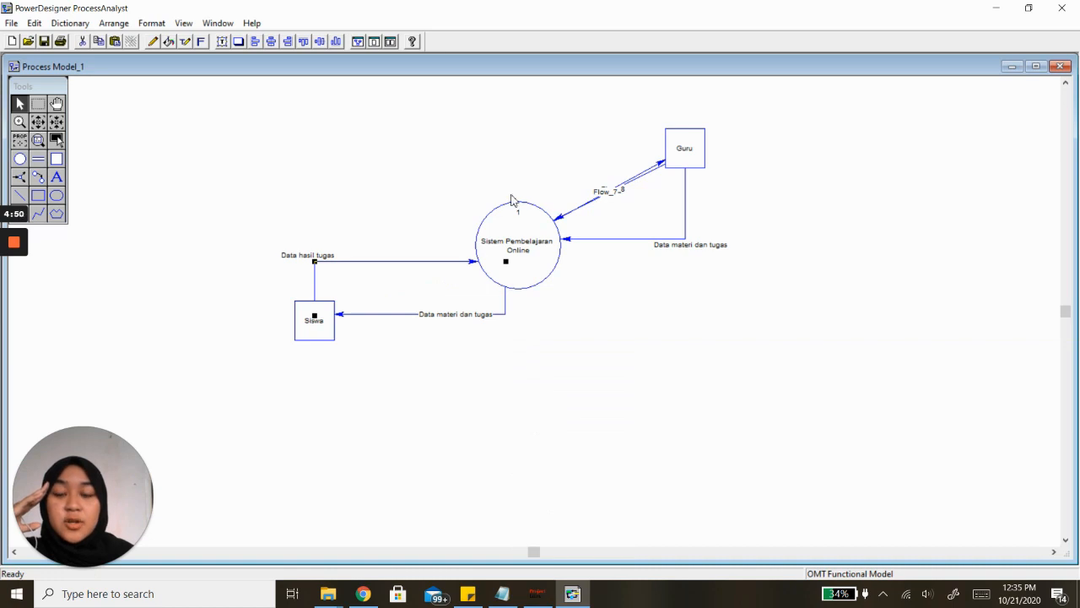
Step: Change the data flow from the process to Guru to the horizontal or vertical line style
{"action": "left_click", "coordinate": [659, 164]}
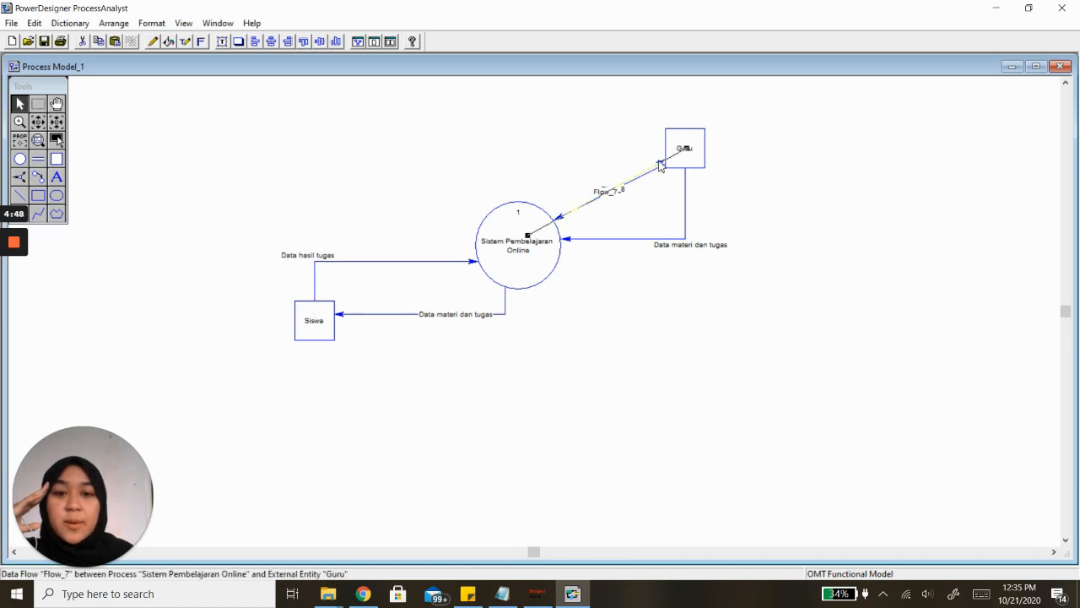
{"action": "right_click", "coordinate": [657, 161]}
{"action": "mouse_move", "coordinate": [715, 230]}
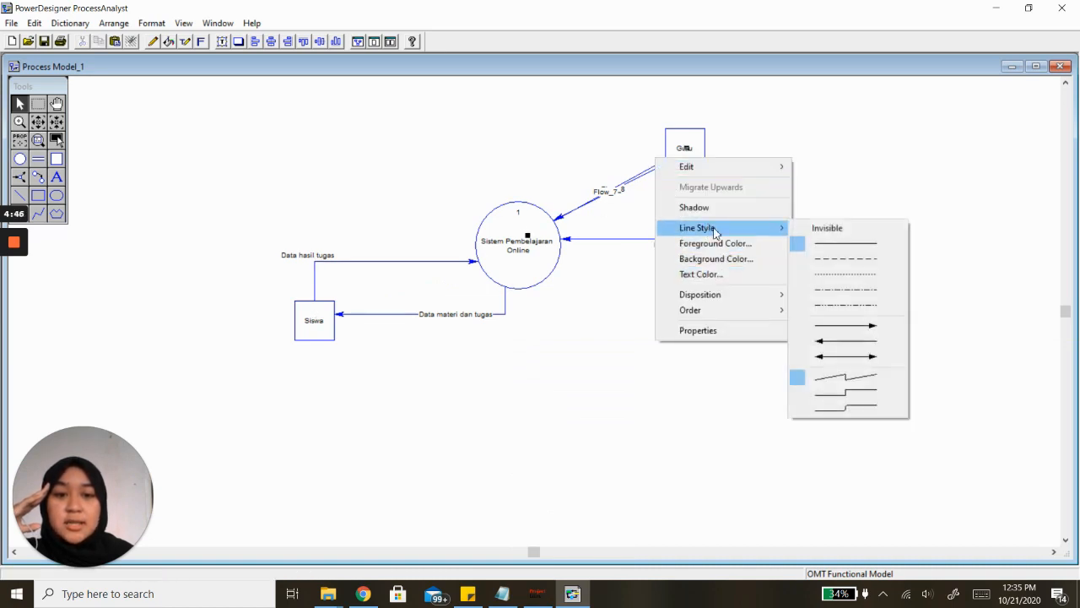
{"action": "left_click", "coordinate": [882, 393]}
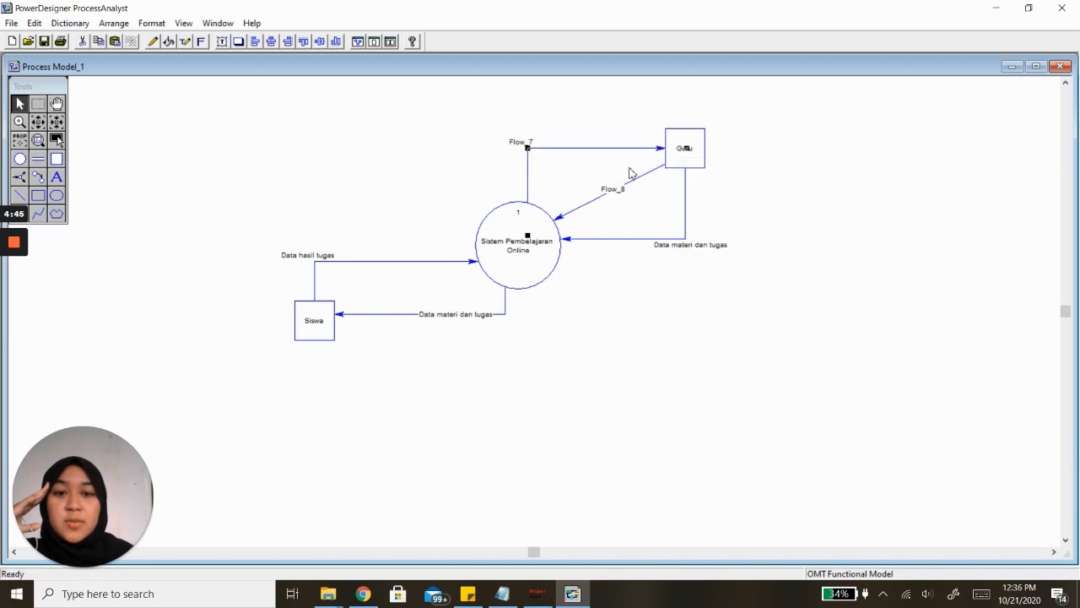
Step: Name the data flow from the process to Guru "data hasil tugas"
{"action": "double_click", "coordinate": [577, 149]}
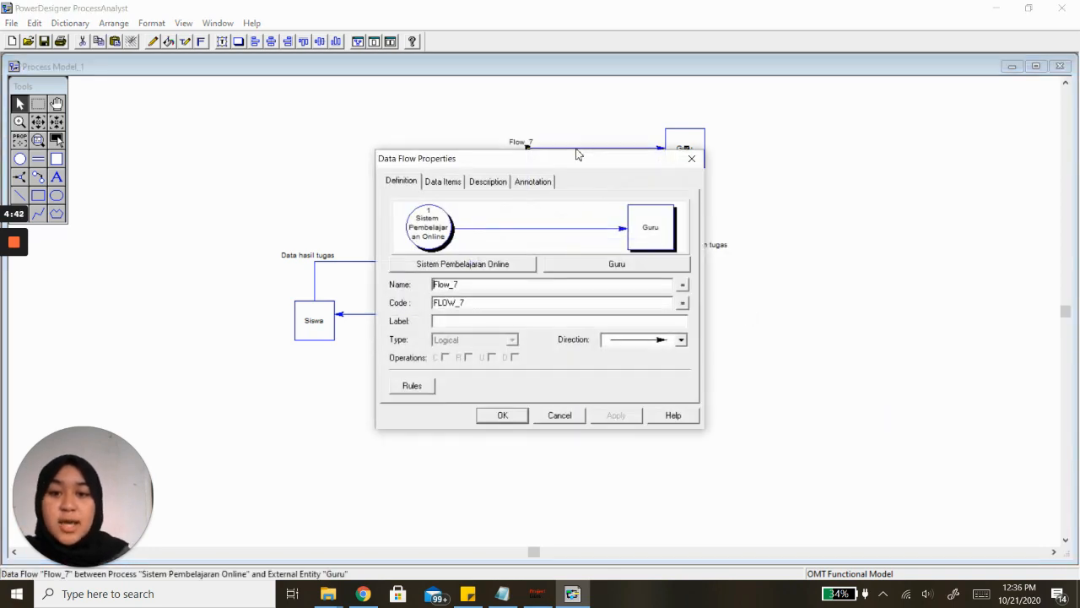
{"action": "double_click", "coordinate": [473, 287]}
{"action": "type", "text": "data hasil"}
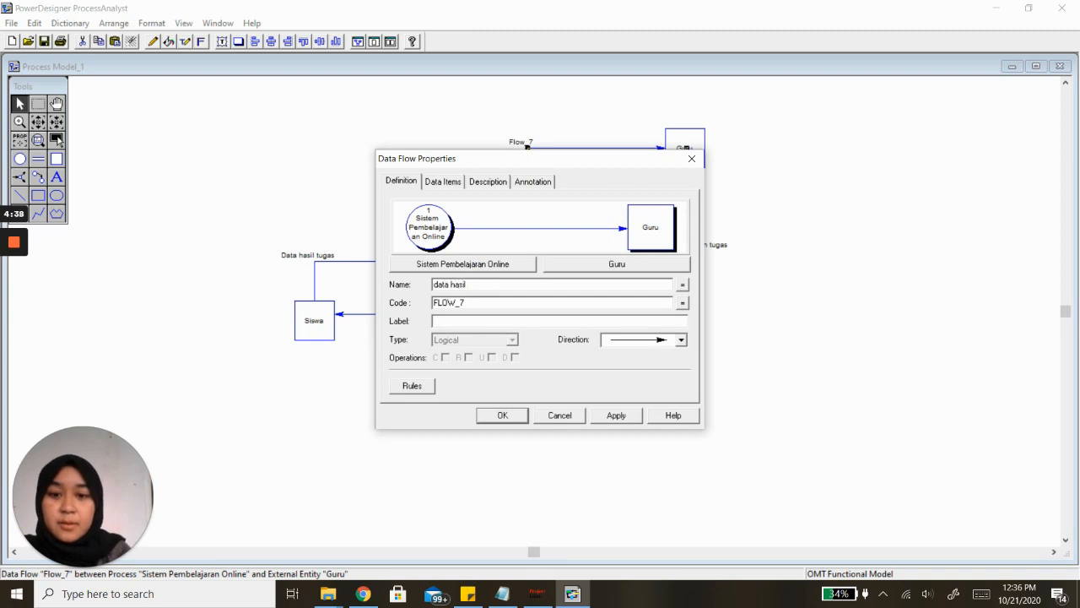
{"action": "type", "text": " tugas"}
{"action": "key", "text": "Return"}
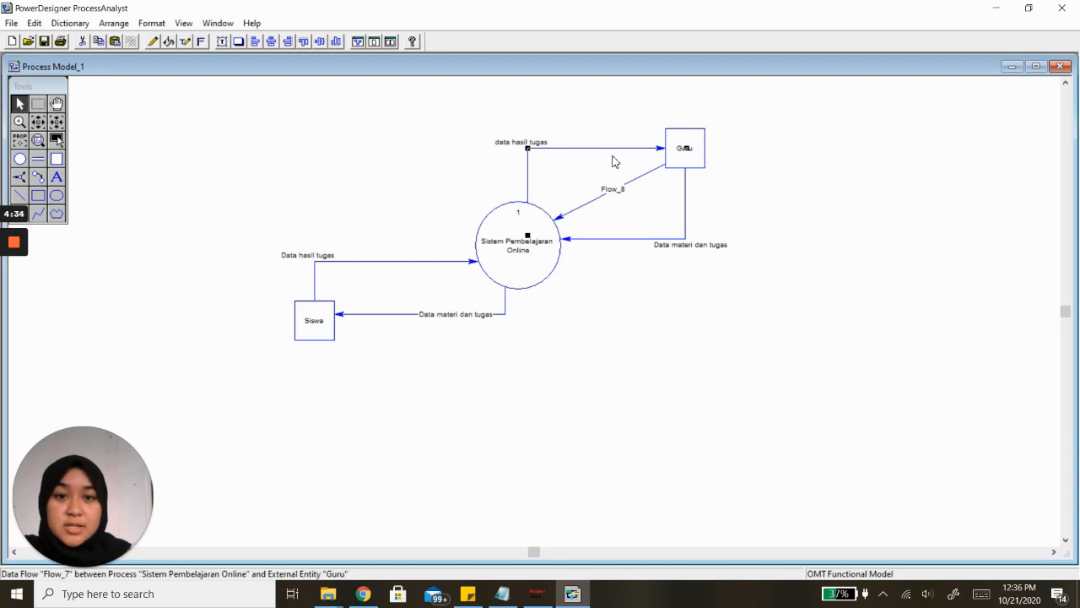
Step: Name the diagonal data flow from Guru to the process "data nilai tugas"
{"action": "left_click", "coordinate": [637, 180]}
{"action": "double_click", "coordinate": [637, 184]}
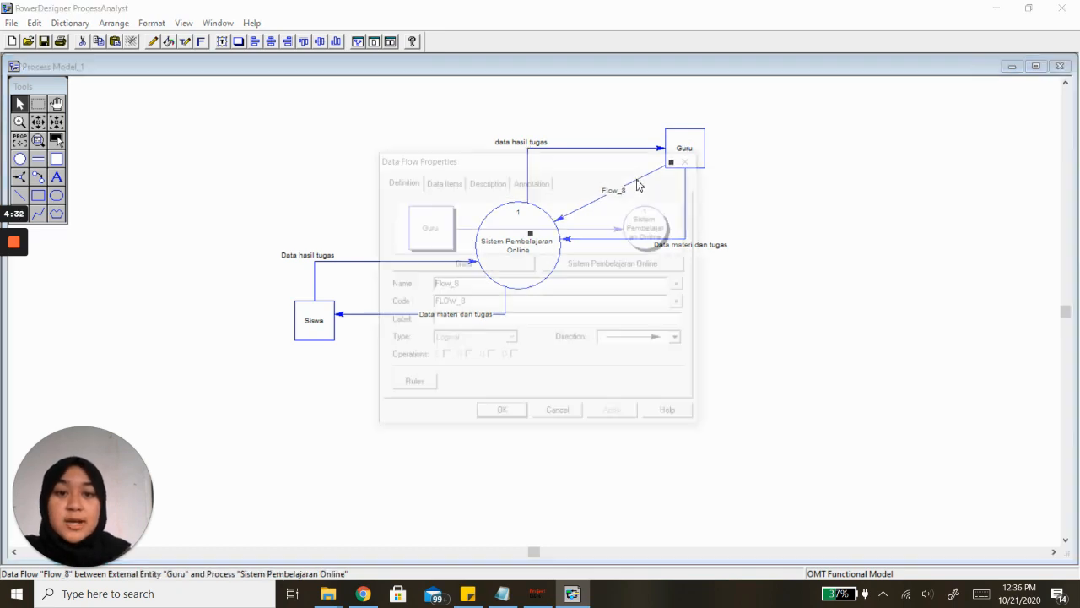
{"action": "double_click", "coordinate": [501, 284]}
{"action": "type", "text": "data nilai tugas"}
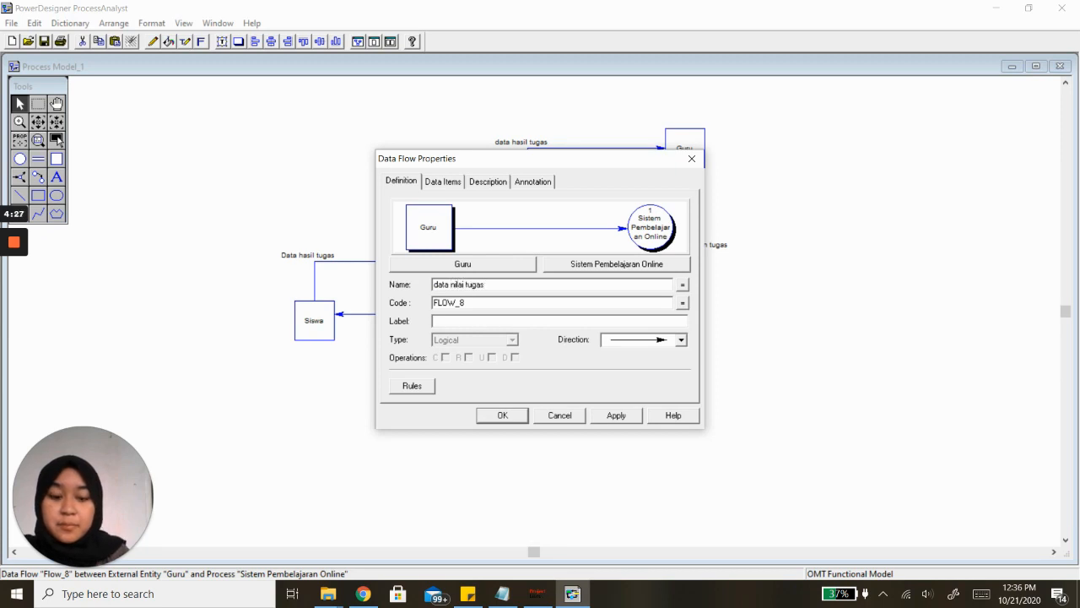
{"action": "key", "text": "Return"}
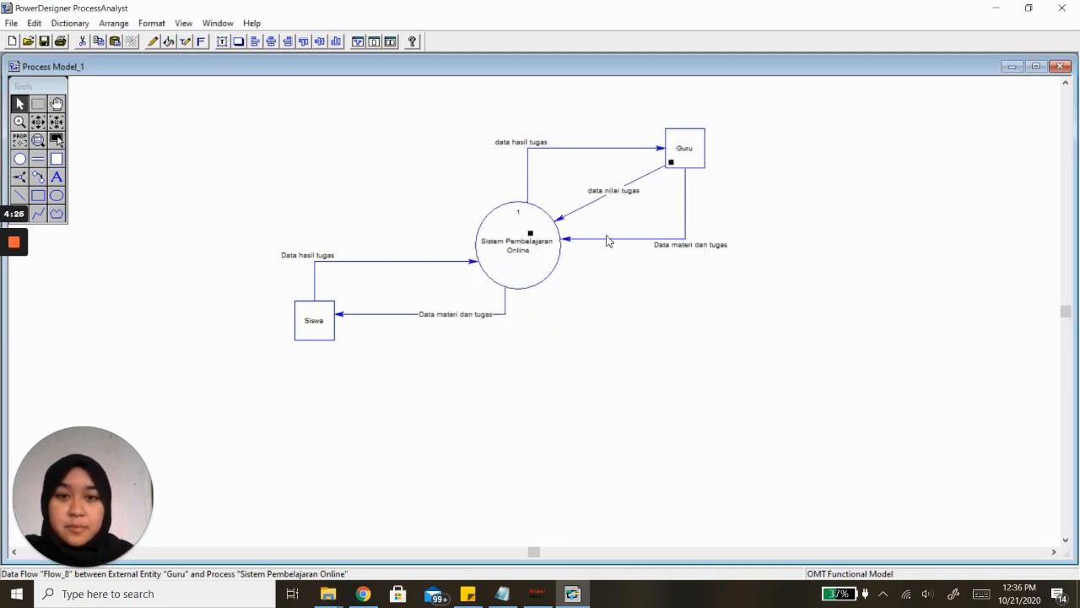
{"action": "left_click", "coordinate": [629, 181]}
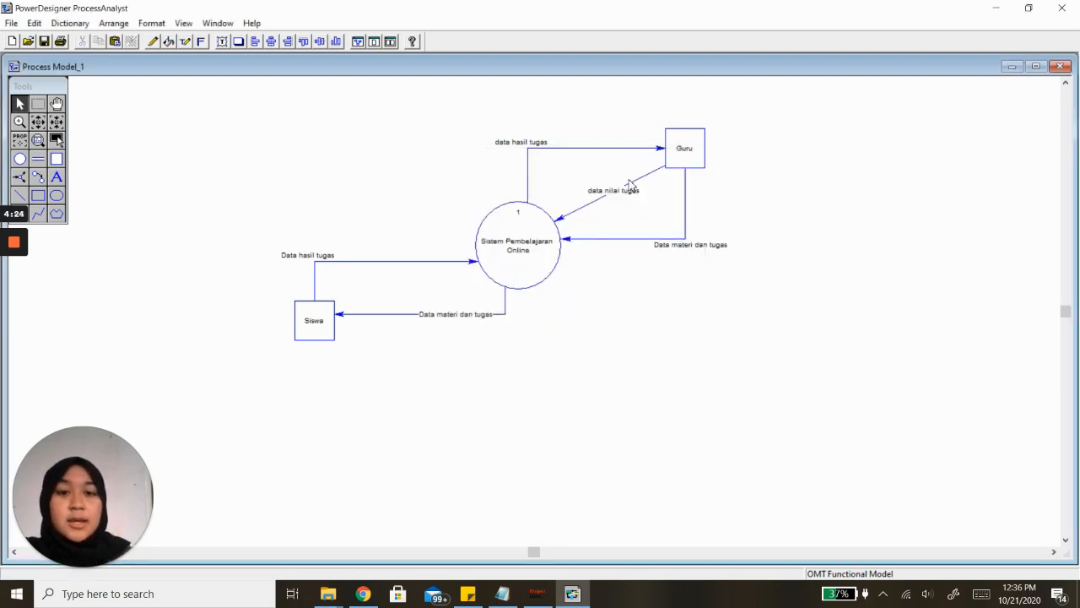
{"action": "left_click", "coordinate": [635, 188]}
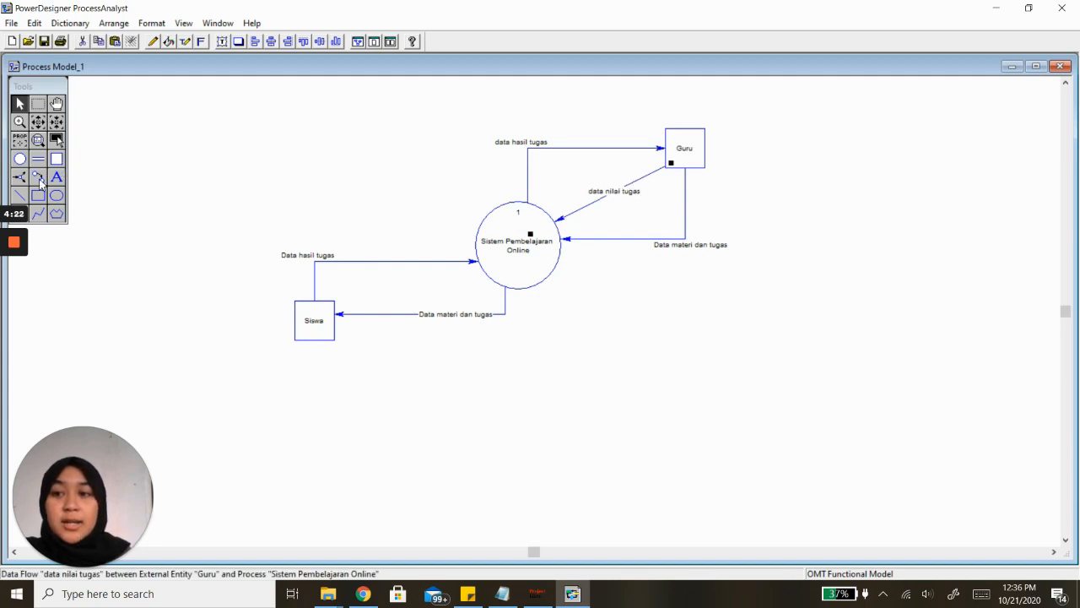
Step: Draw a second data flow from the Sistem Pembelajaran Online process to the Siswa entity
{"action": "left_click", "coordinate": [38, 177]}
{"action": "left_click_drag", "start_coordinate": [530, 274], "coordinate": [316, 317]}
{"action": "left_click", "coordinate": [20, 103]}
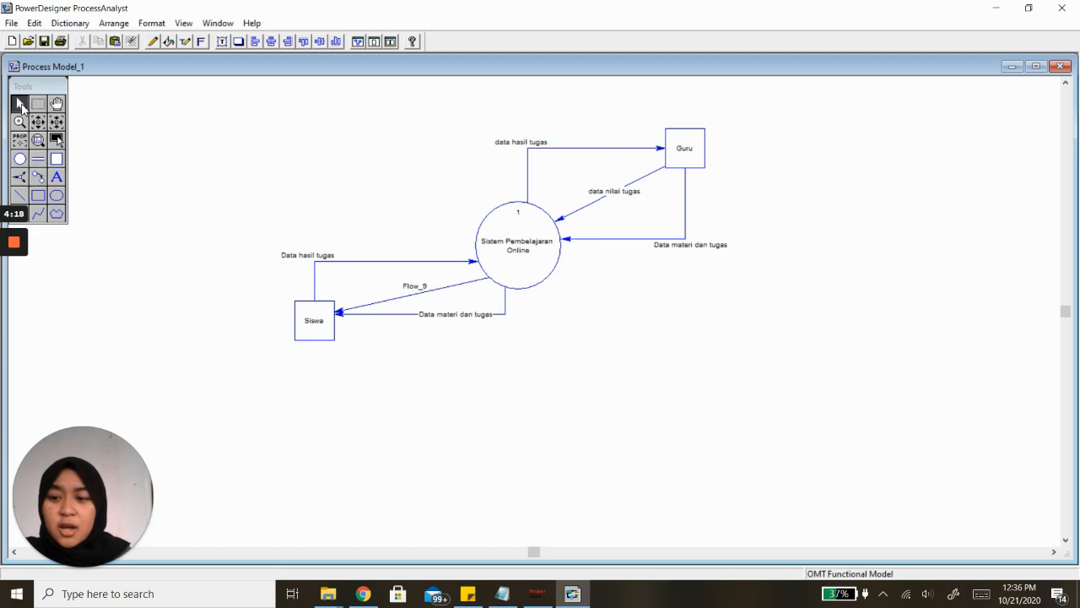
Step: Change the second data flow from the process to Siswa to horizontal or vertical lines and move it below the Data materi dan tugas flow
{"action": "left_click", "coordinate": [467, 282]}
{"action": "right_click", "coordinate": [466, 282]}
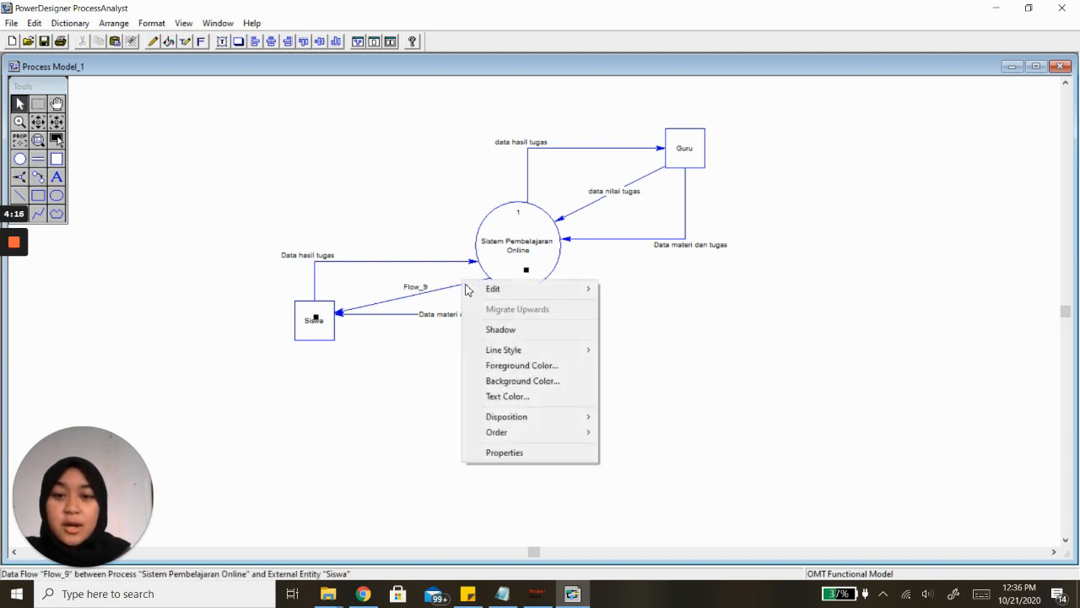
{"action": "mouse_move", "coordinate": [511, 351]}
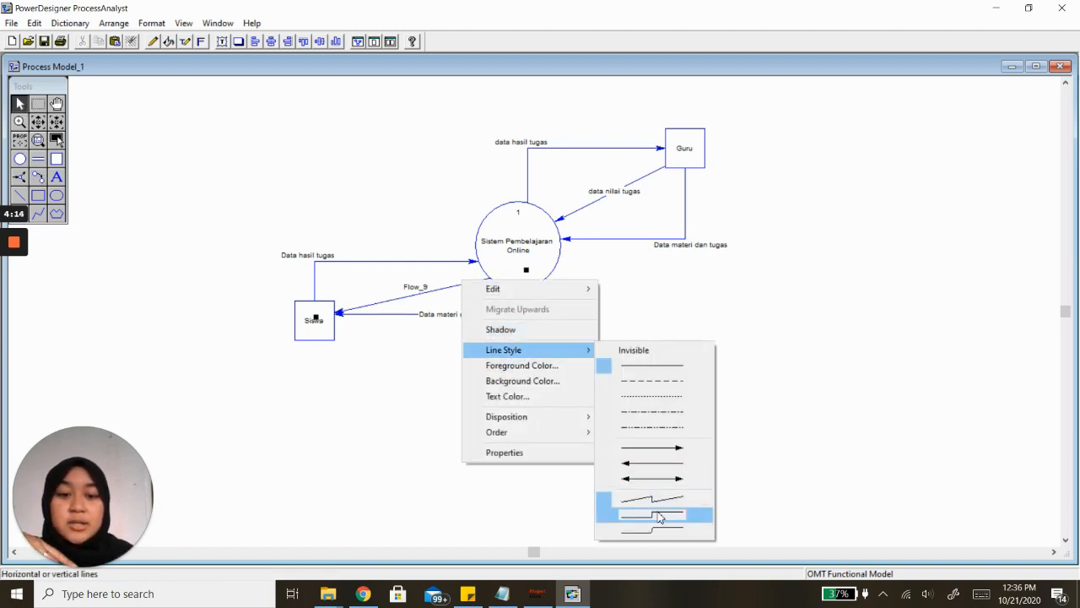
{"action": "left_click", "coordinate": [651, 514]}
{"action": "left_click_drag", "start_coordinate": [526, 316], "coordinate": [521, 327]}
Step: Name the lower data flow from the process to Siswa "data nilai tugas"
{"action": "double_click", "coordinate": [522, 326]}
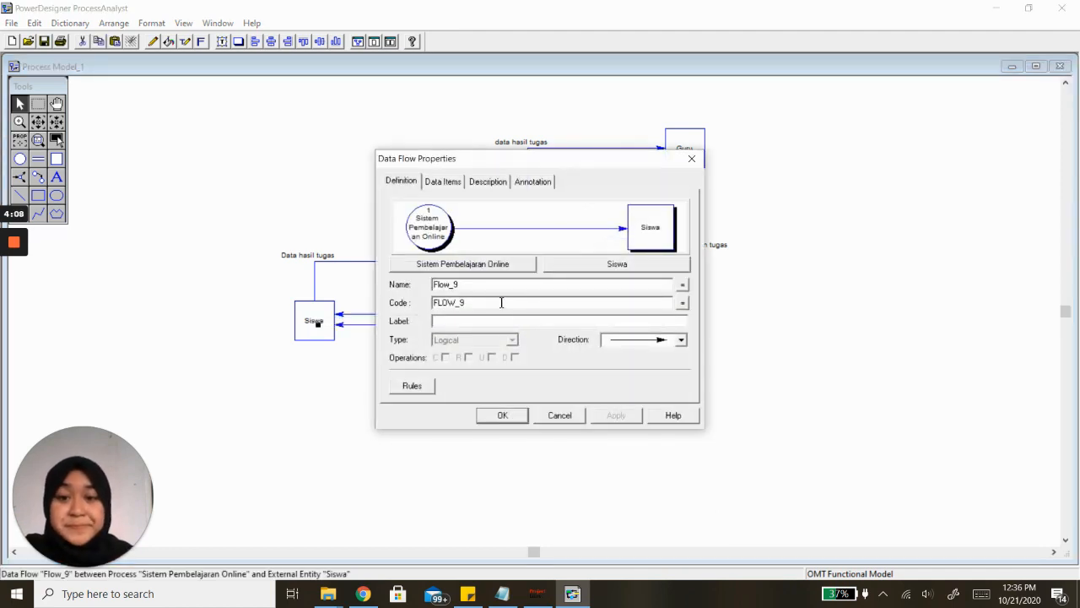
{"action": "double_click", "coordinate": [492, 286]}
{"action": "type", "text": "data nila"}
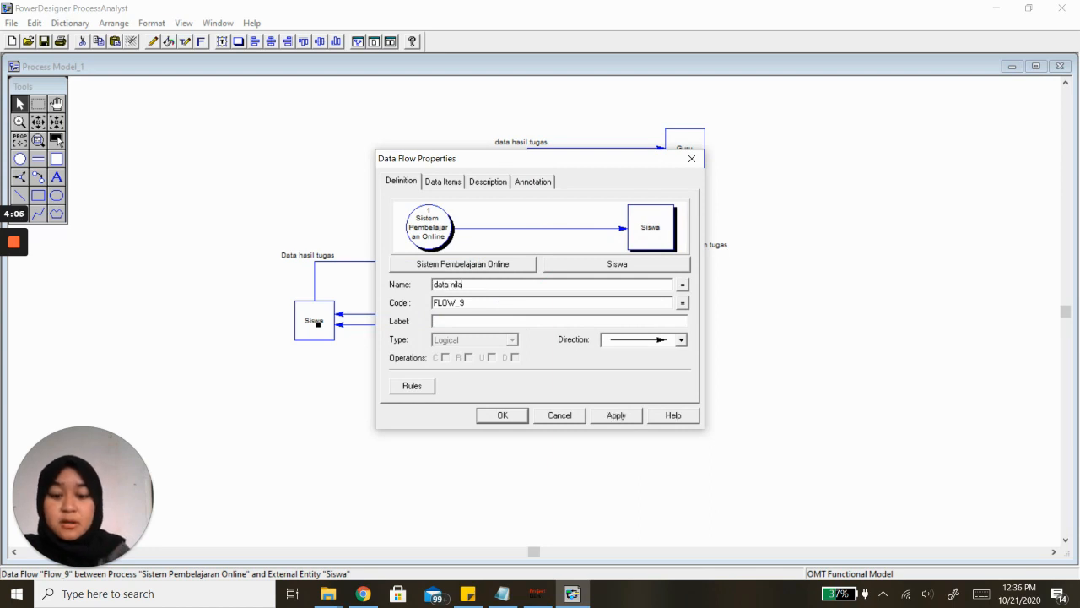
{"action": "type", "text": "i tugas"}
{"action": "key", "text": "Return"}
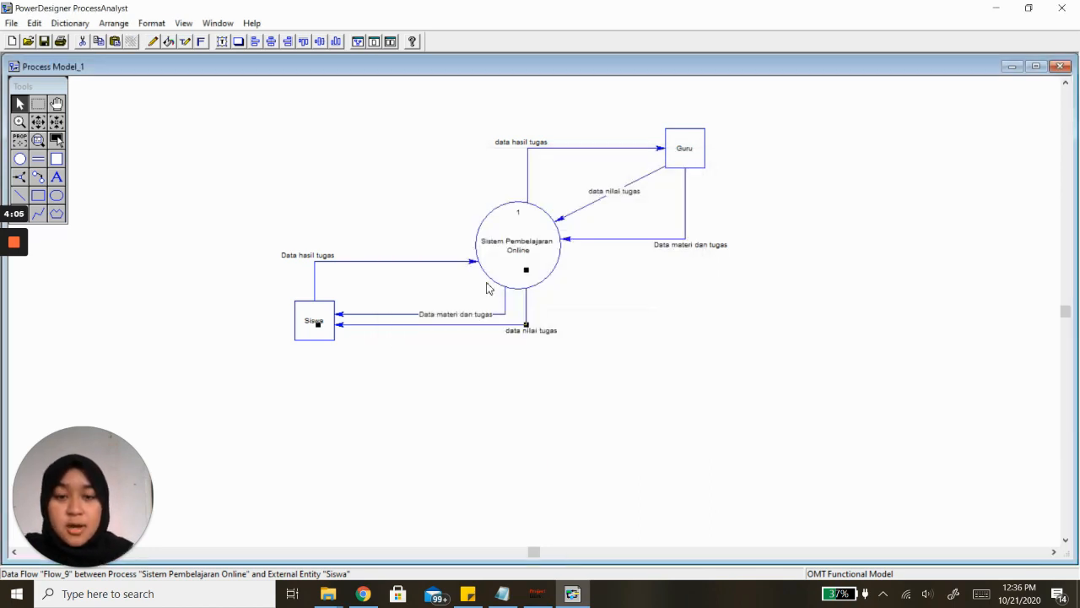
Step: Change the diagonal data nilai tugas flow from Guru to the process to the horizontal or vertical line style
{"action": "left_click", "coordinate": [638, 187]}
{"action": "right_click", "coordinate": [637, 182]}
{"action": "mouse_move", "coordinate": [685, 245]}
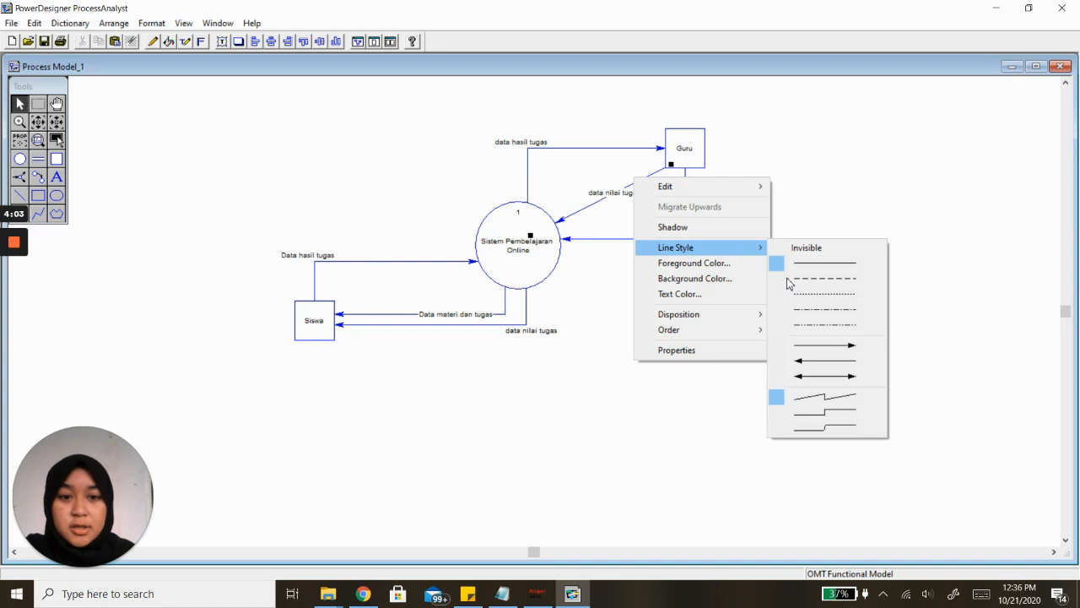
{"action": "left_click", "coordinate": [823, 408]}
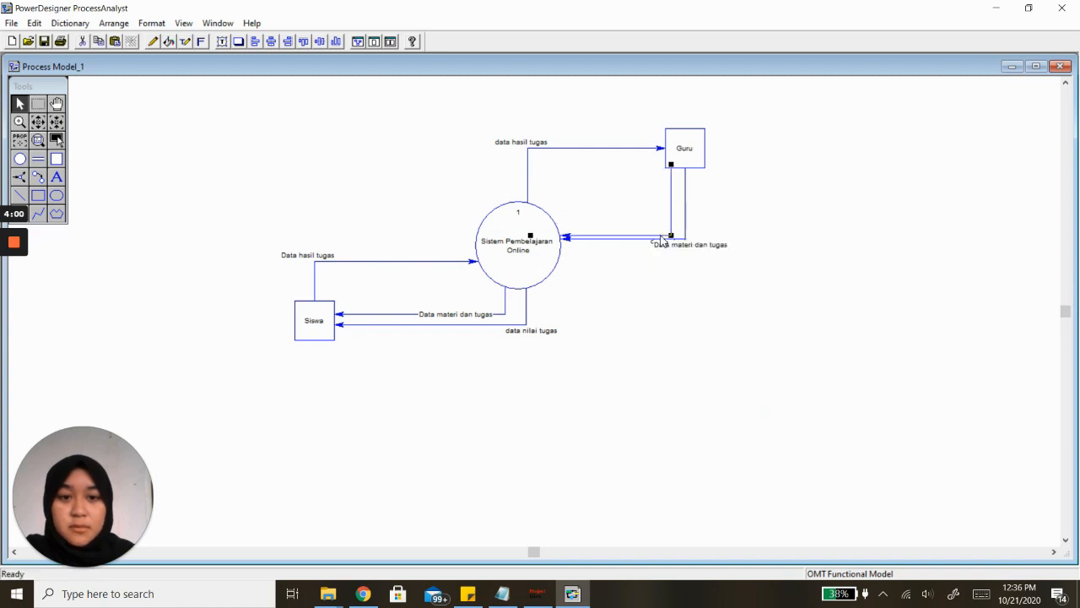
Step: Move the horizontal segment of Guru's data nilai tugas flow upward, away from the Data materi dan tugas flow
{"action": "left_click_drag", "start_coordinate": [671, 235], "coordinate": [672, 230]}
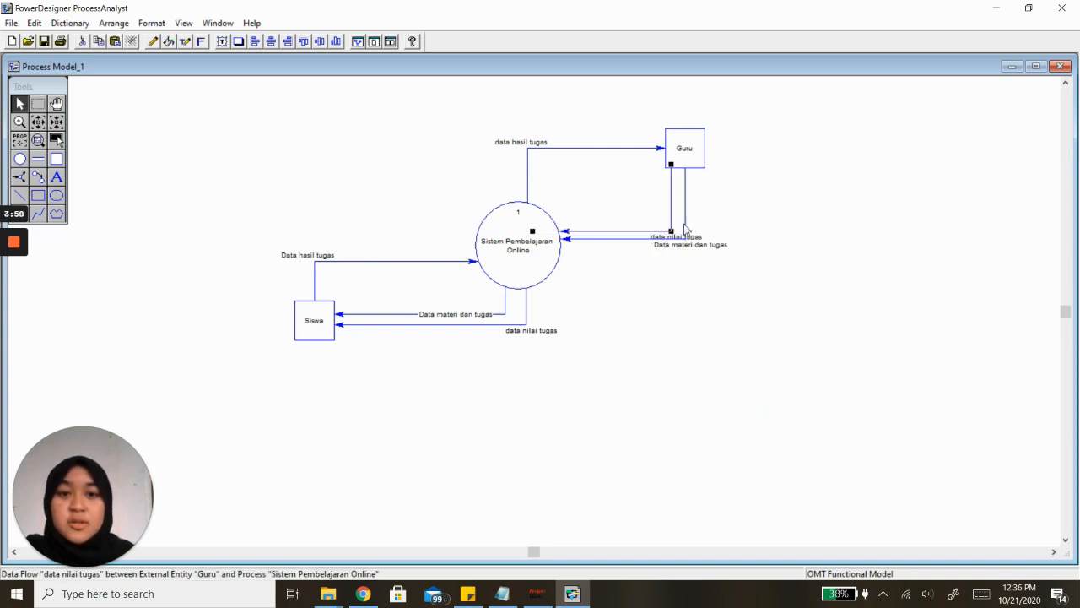
{"action": "left_click", "coordinate": [666, 234]}
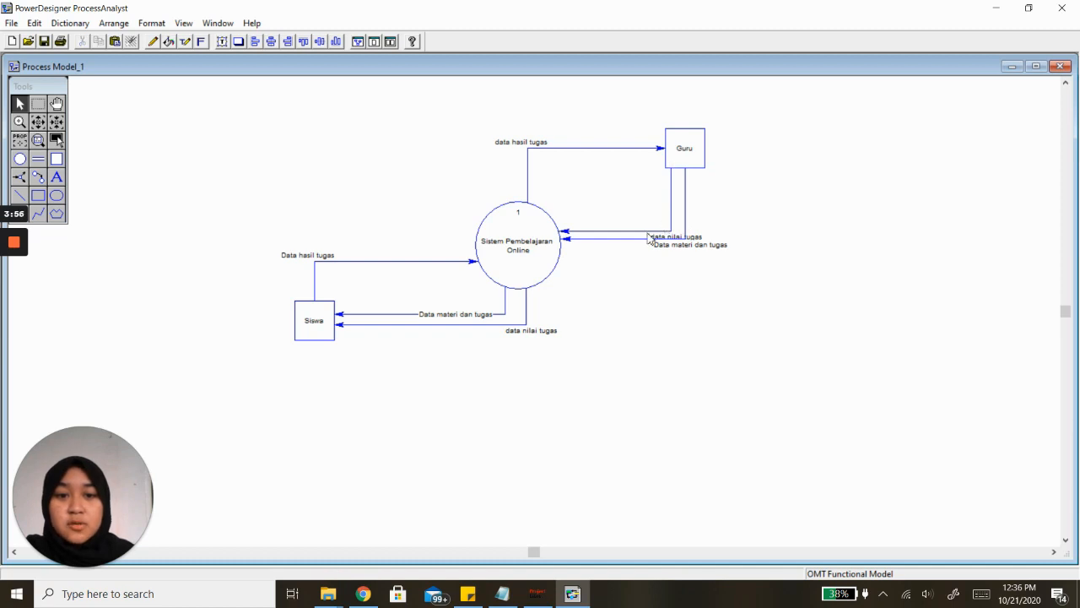
{"action": "left_click", "coordinate": [667, 231]}
{"action": "left_click_drag", "start_coordinate": [671, 231], "coordinate": [671, 225]}
{"action": "left_click", "coordinate": [661, 269]}
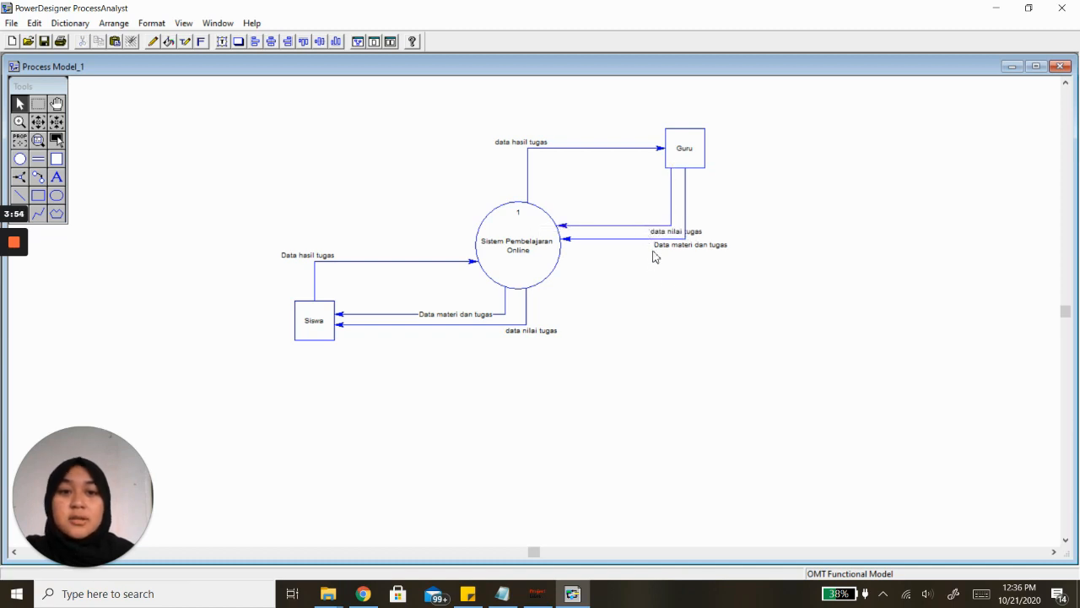
Step: Check the actor requirements in the Notepad notes and draw a second data flow from Siswa to the Sistem Pembelajaran Online process
{"action": "left_click", "coordinate": [504, 594]}
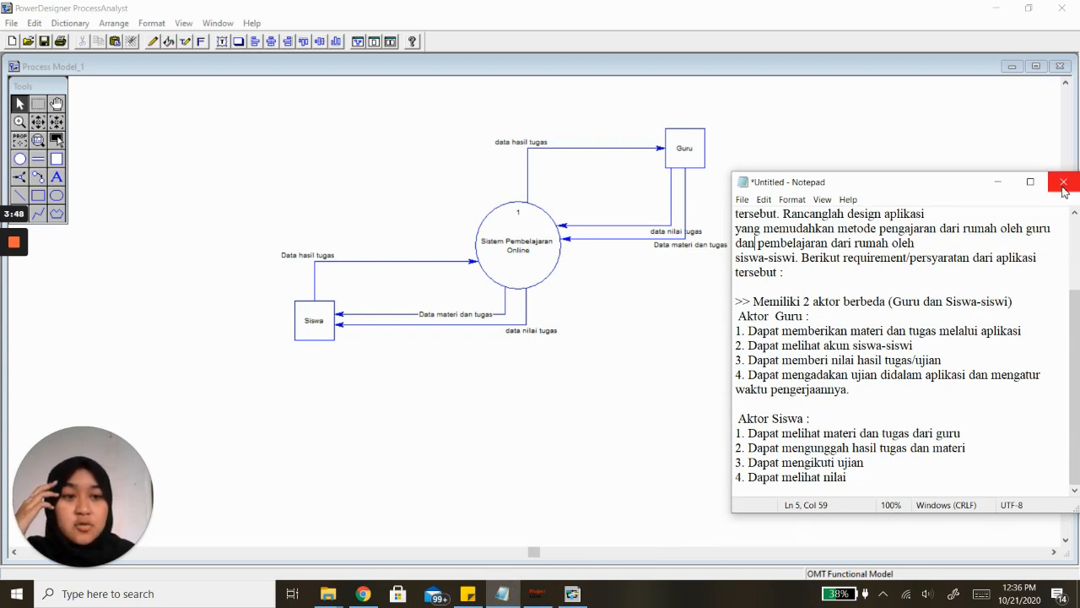
{"action": "left_click", "coordinate": [998, 181]}
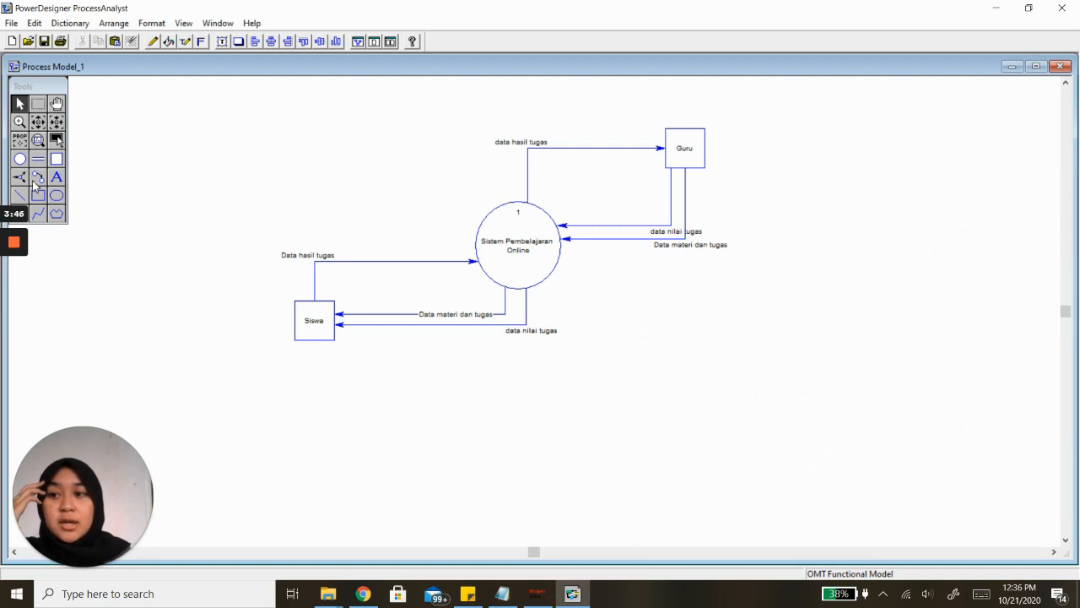
{"action": "left_click", "coordinate": [38, 176]}
{"action": "left_click_drag", "start_coordinate": [319, 307], "coordinate": [499, 268]}
{"action": "left_click", "coordinate": [20, 103]}
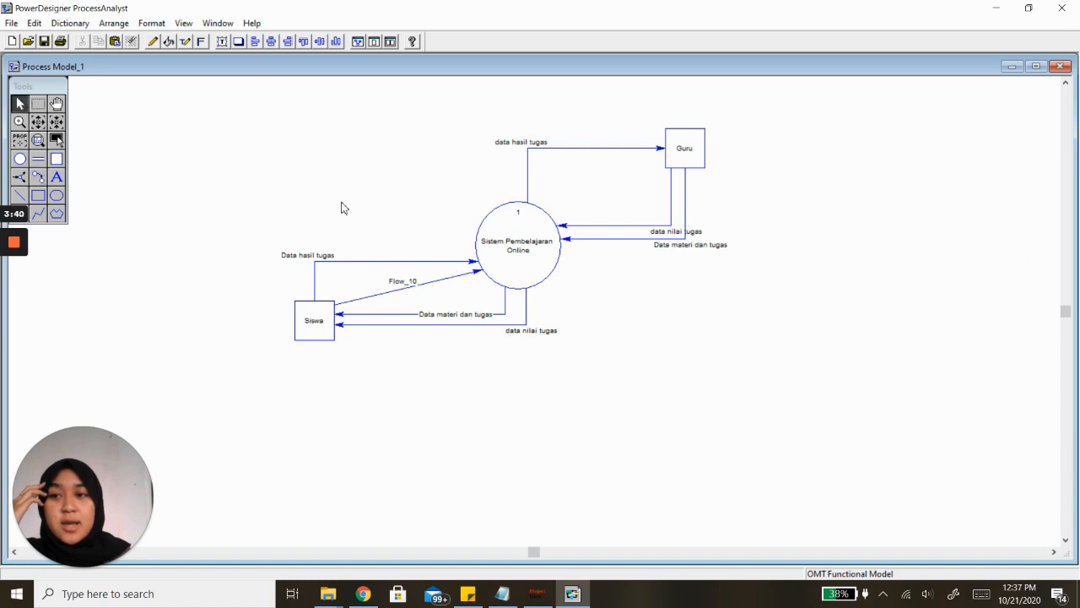
Step: Name the diagonal data flow from Siswa to the process "Data siswa"
{"action": "double_click", "coordinate": [411, 292]}
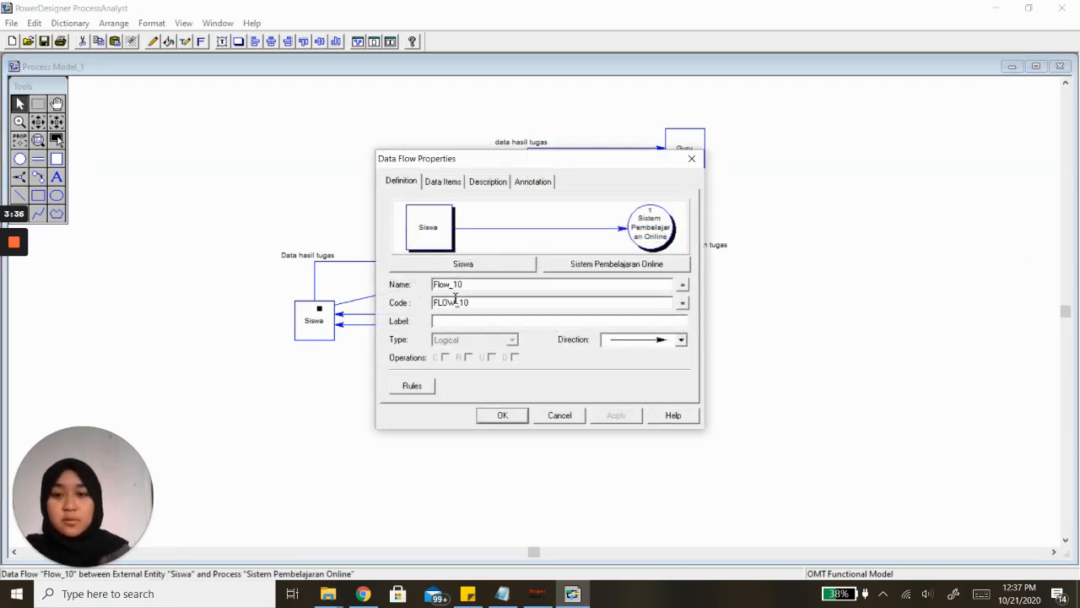
{"action": "double_click", "coordinate": [450, 282]}
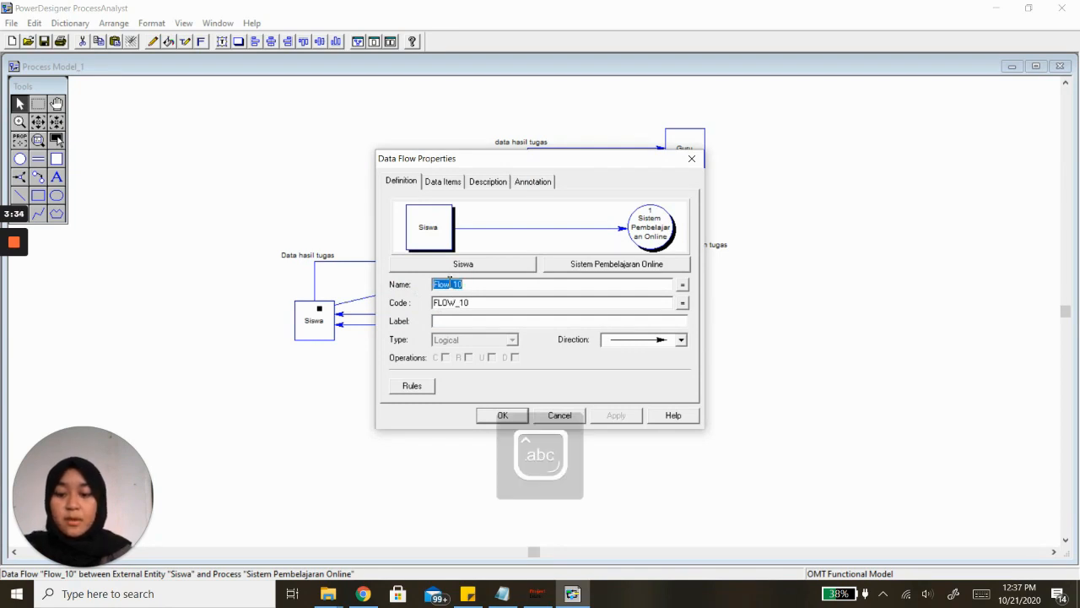
{"action": "type", "text": "dataD"}
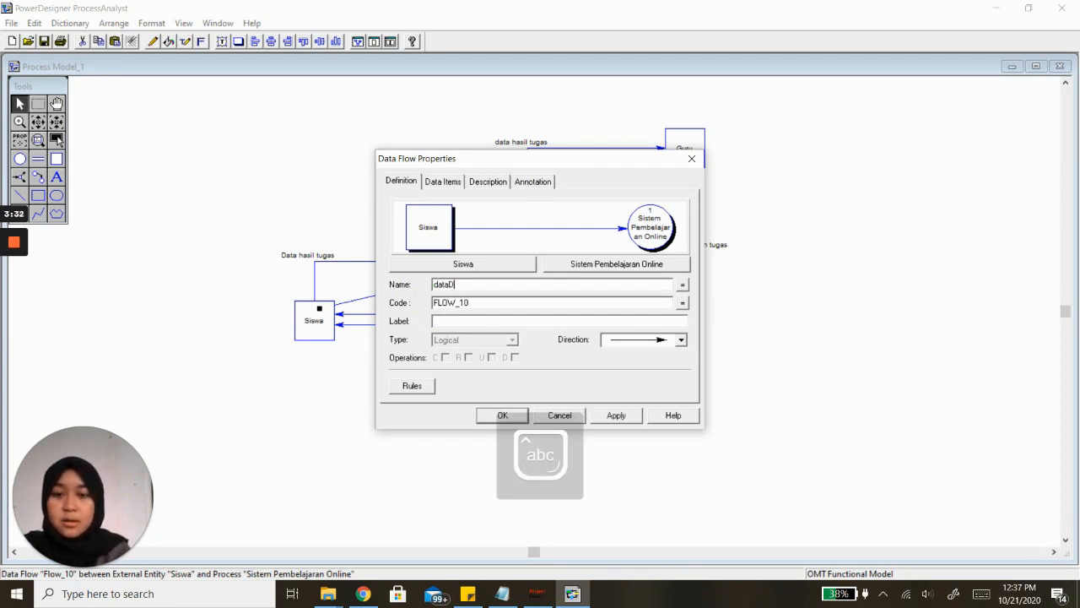
{"action": "key", "text": "BackSpace"}
{"action": "key", "text": "BackSpace"}
{"action": "key", "text": "BackSpace"}
{"action": "key", "text": "BackSpace"}
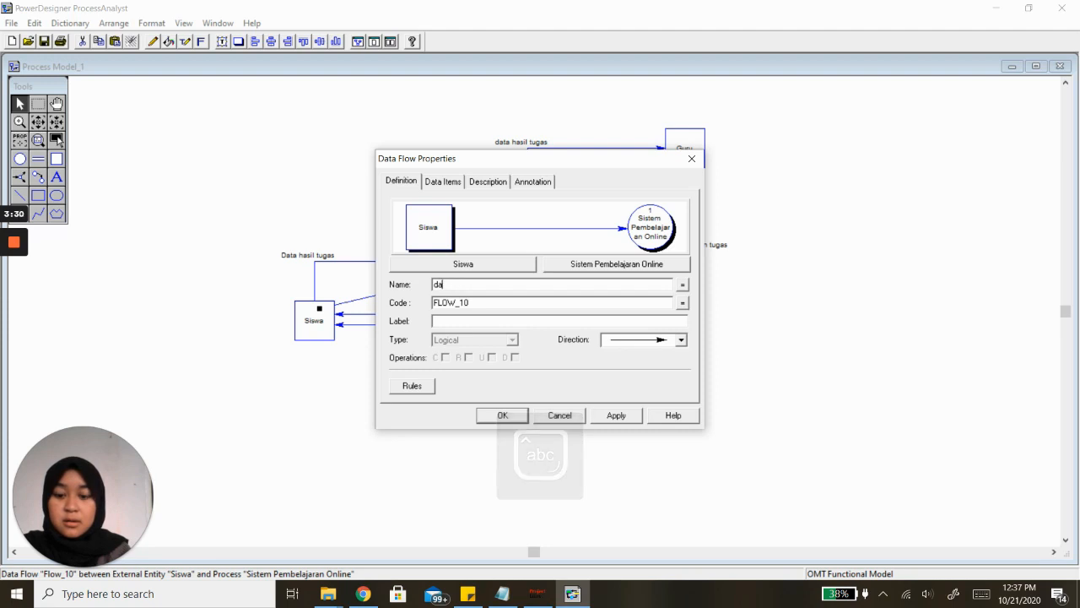
{"action": "type", "text": "Data siswa"}
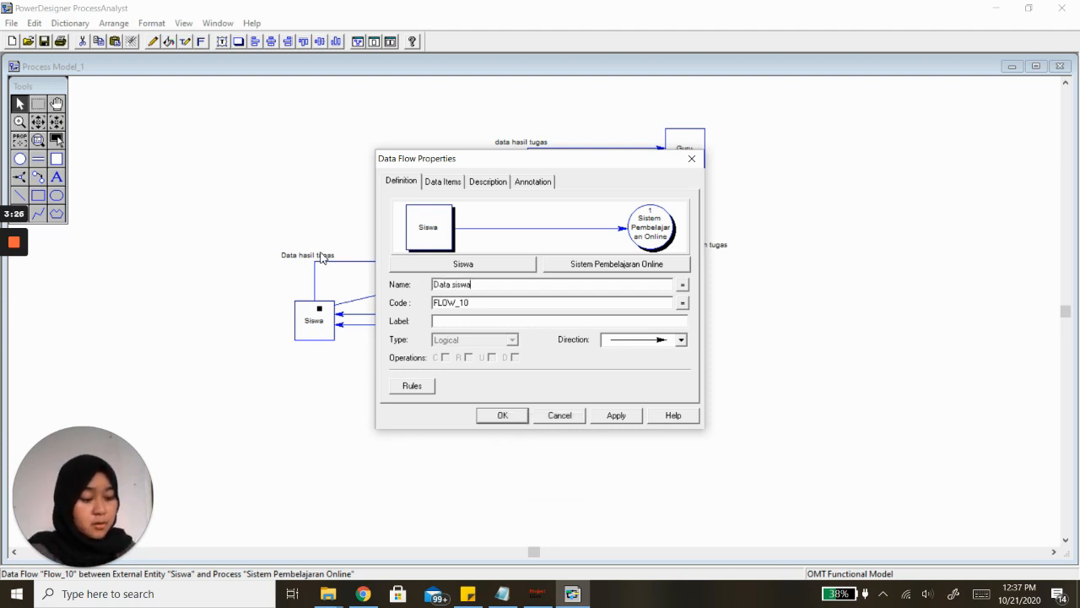
{"action": "key", "text": "Return"}
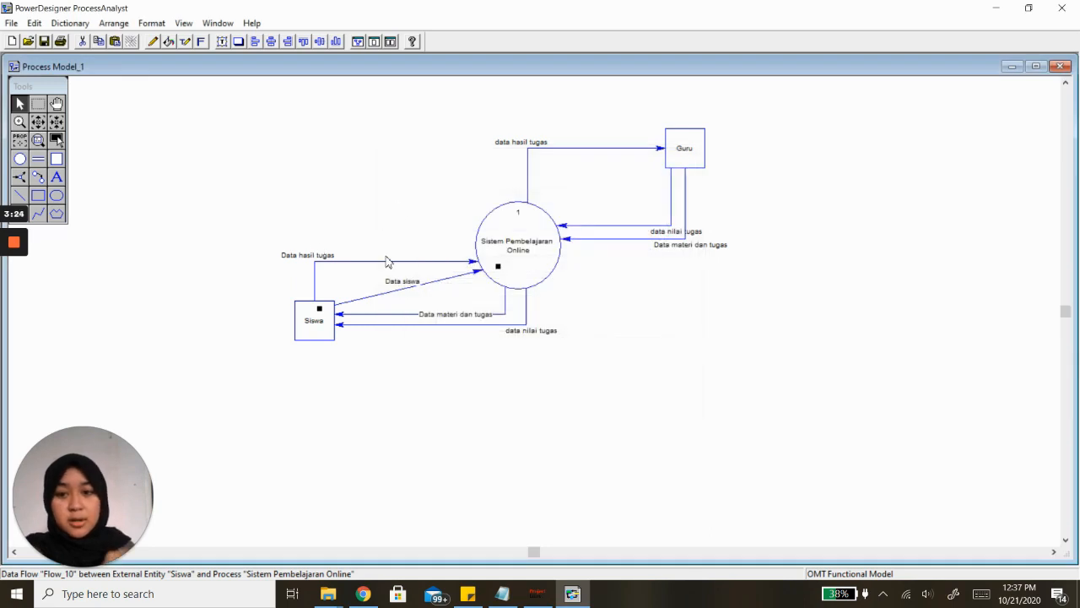
Step: Draw a second data flow from the Sistem Pembelajaran Online process to the Guru entity
{"action": "left_click", "coordinate": [38, 176]}
{"action": "left_click_drag", "start_coordinate": [540, 220], "coordinate": [684, 154]}
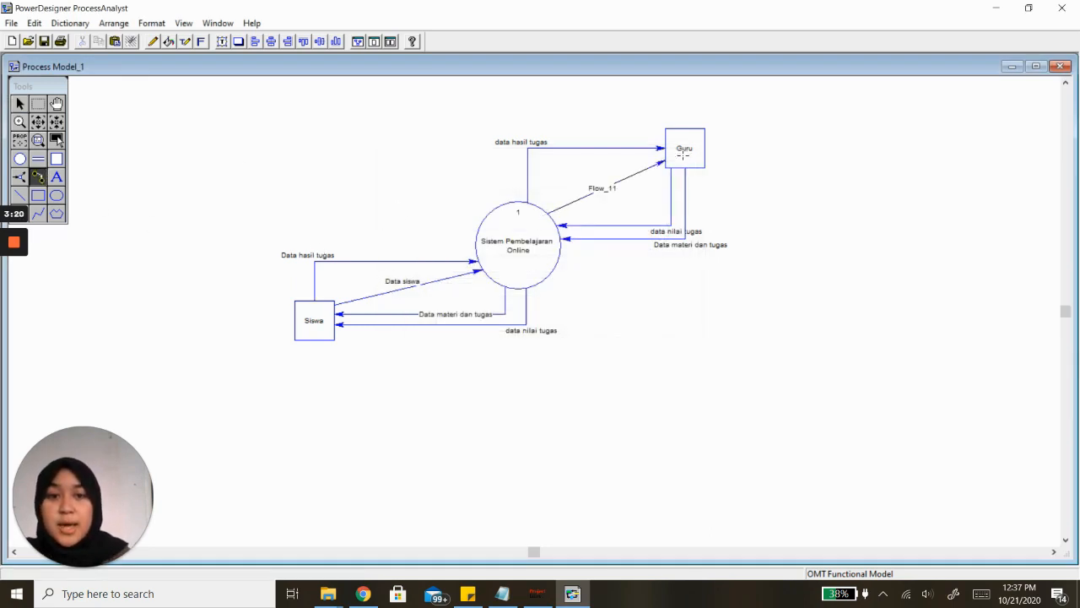
{"action": "left_click", "coordinate": [20, 104]}
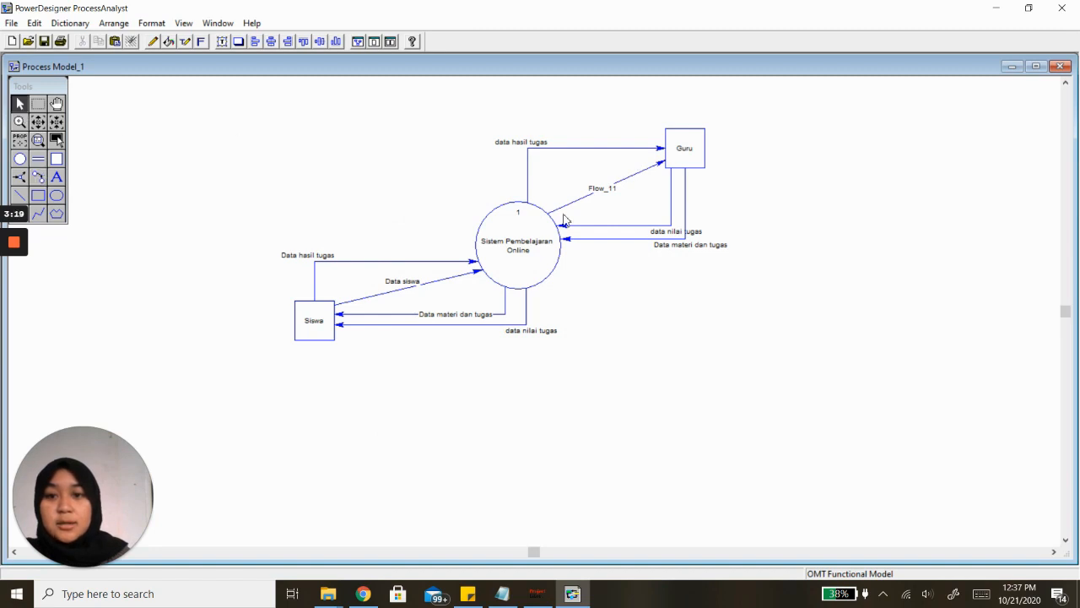
Step: Name the diagonal data flow from the process to Guru "Data siswa"
{"action": "left_click", "coordinate": [603, 194]}
{"action": "right_click", "coordinate": [602, 194]}
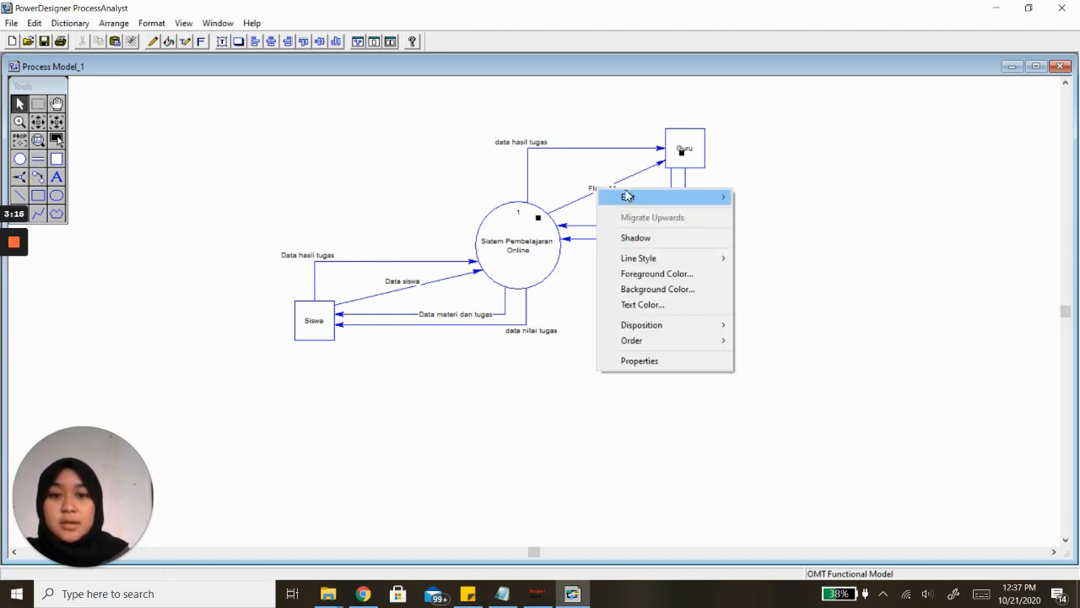
{"action": "left_click", "coordinate": [588, 200]}
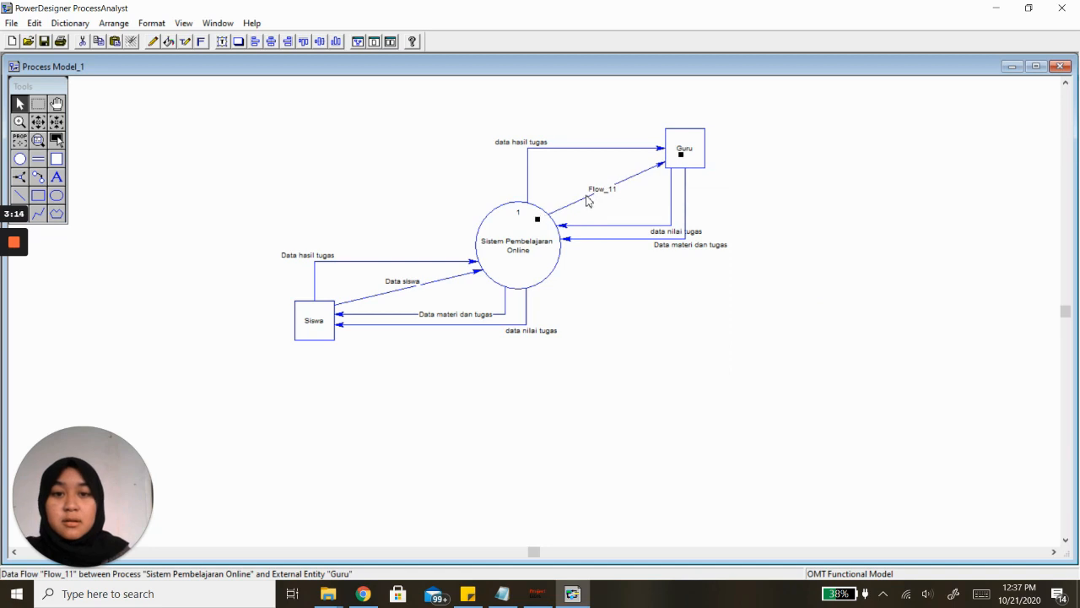
{"action": "double_click", "coordinate": [588, 200]}
{"action": "left_click_drag", "start_coordinate": [512, 282], "coordinate": [394, 283]}
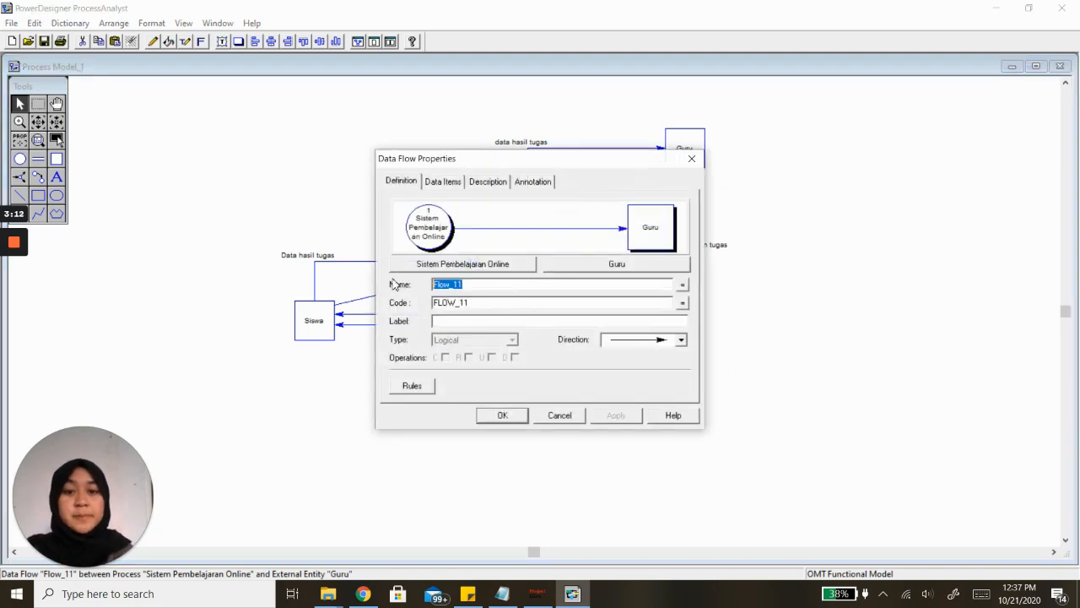
{"action": "type", "text": "Data siswa"}
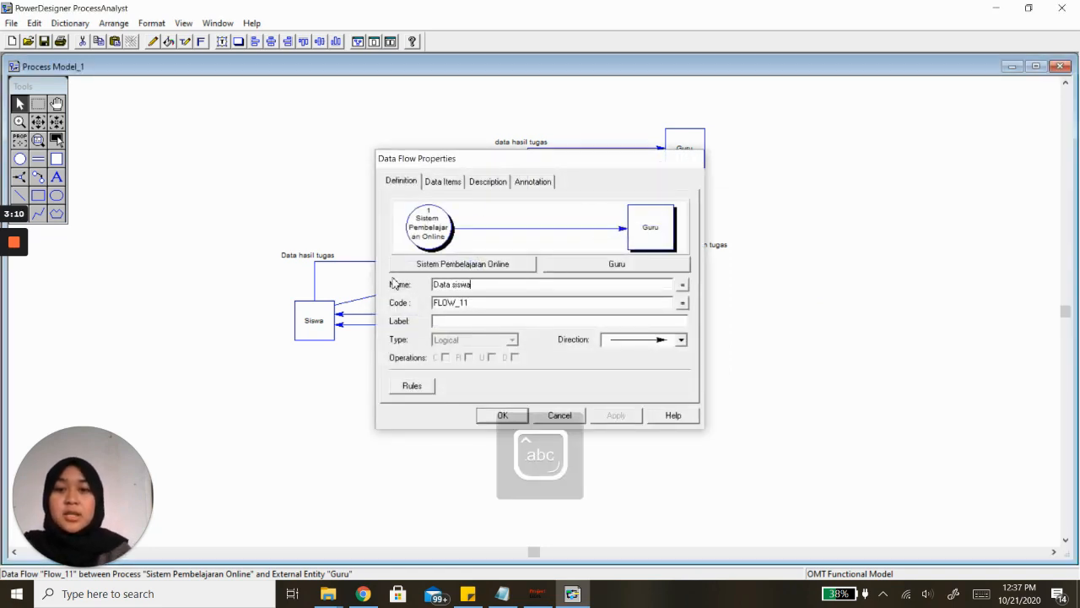
{"action": "key", "text": "Return"}
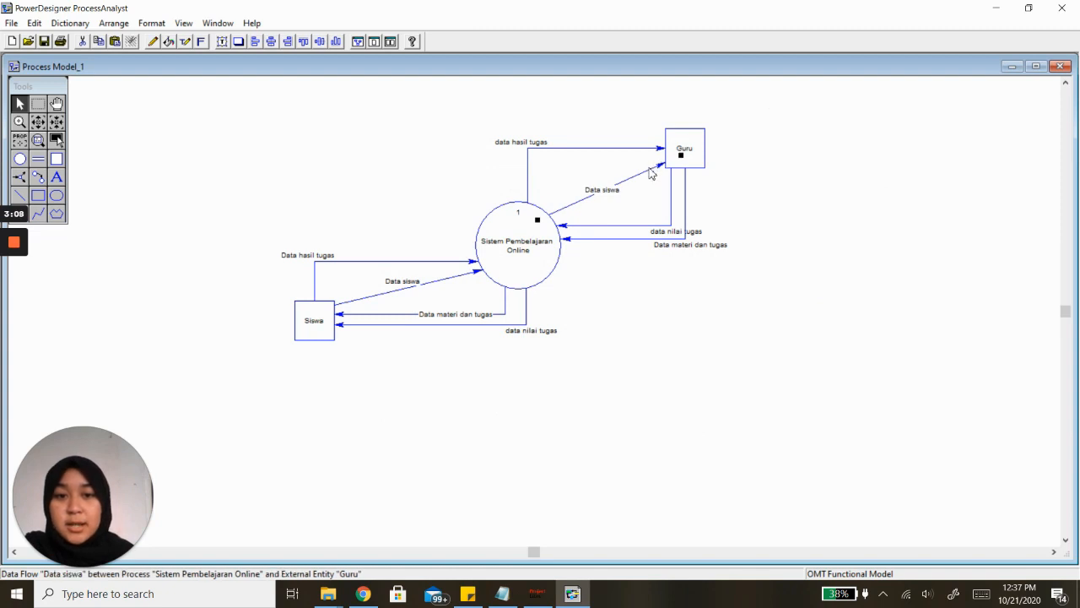
Step: Change the Data siswa flow from the process to Guru to the horizontal or vertical line style
{"action": "right_click", "coordinate": [648, 171]}
{"action": "mouse_move", "coordinate": [694, 240]}
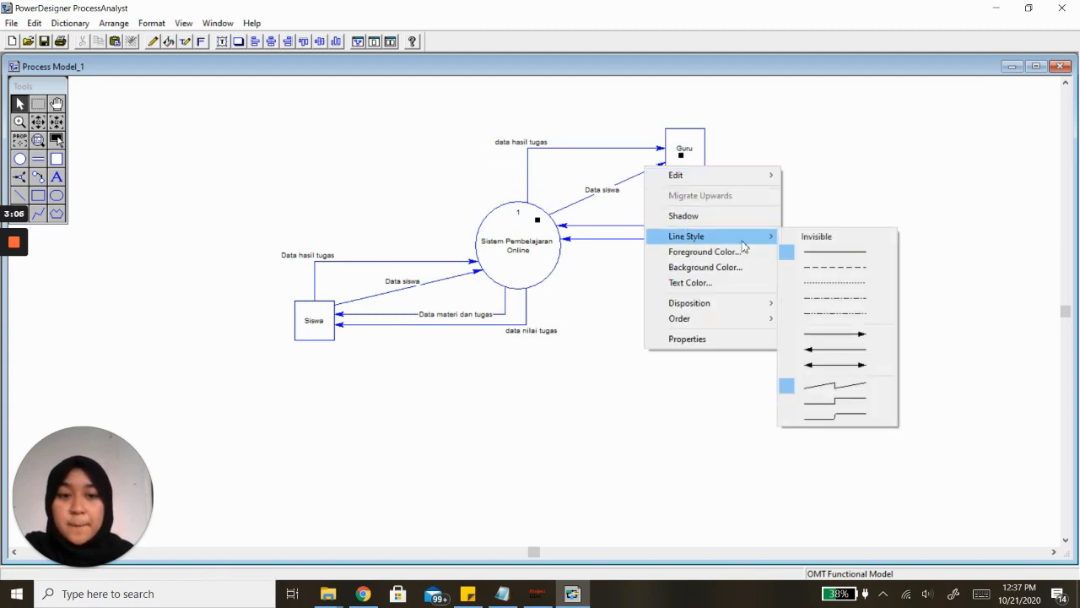
{"action": "left_click", "coordinate": [820, 402]}
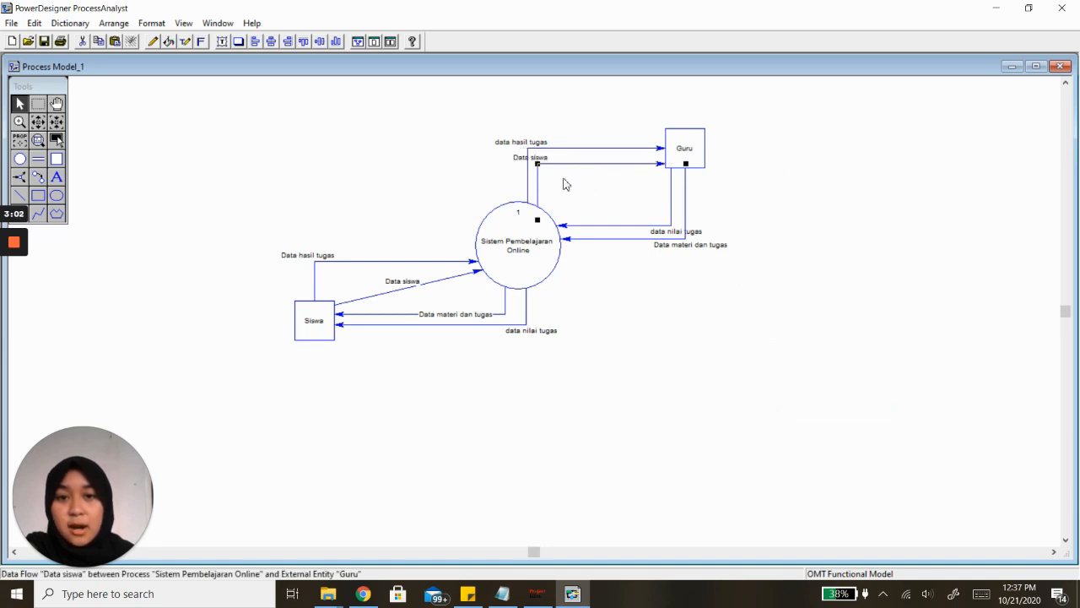
Step: Change the Data siswa flow from Siswa to the process to horizontal or vertical lines and shift it slightly down
{"action": "right_click", "coordinate": [456, 284]}
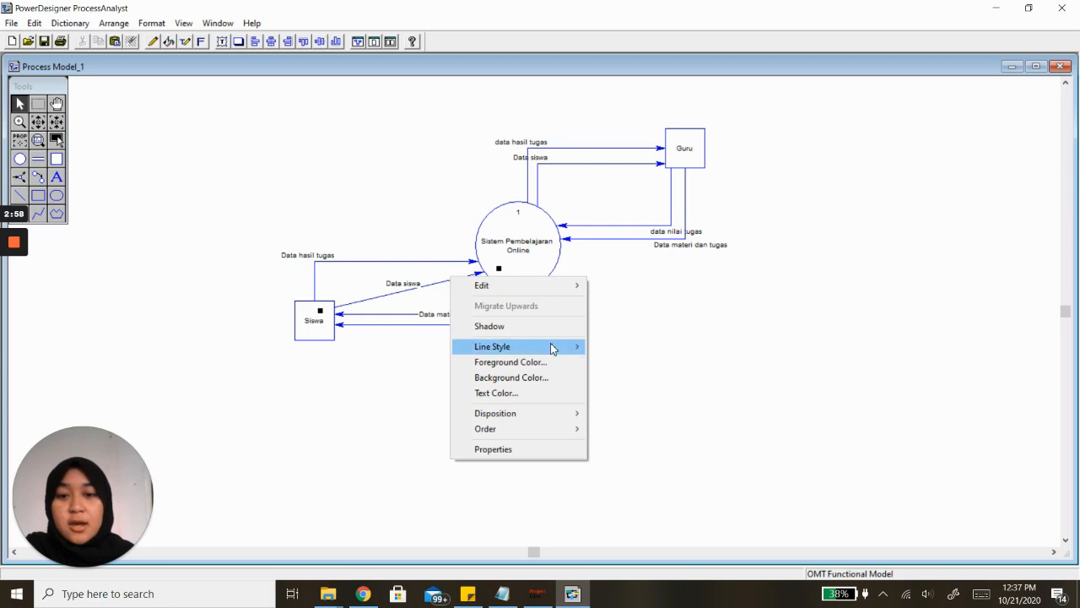
{"action": "mouse_move", "coordinate": [550, 347]}
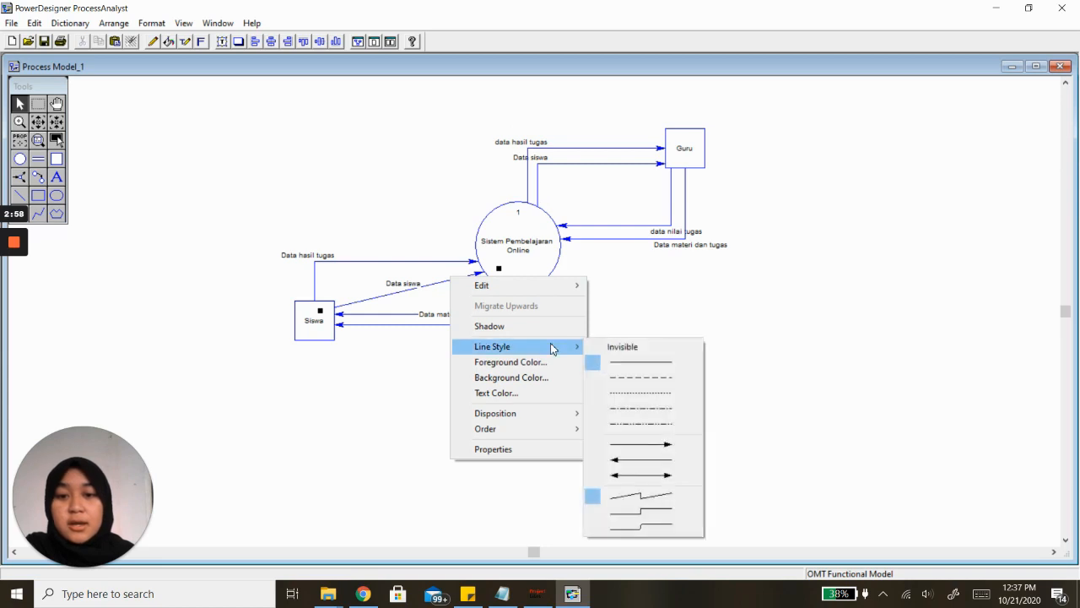
{"action": "left_click", "coordinate": [616, 523]}
{"action": "left_click_drag", "start_coordinate": [379, 272], "coordinate": [386, 278]}
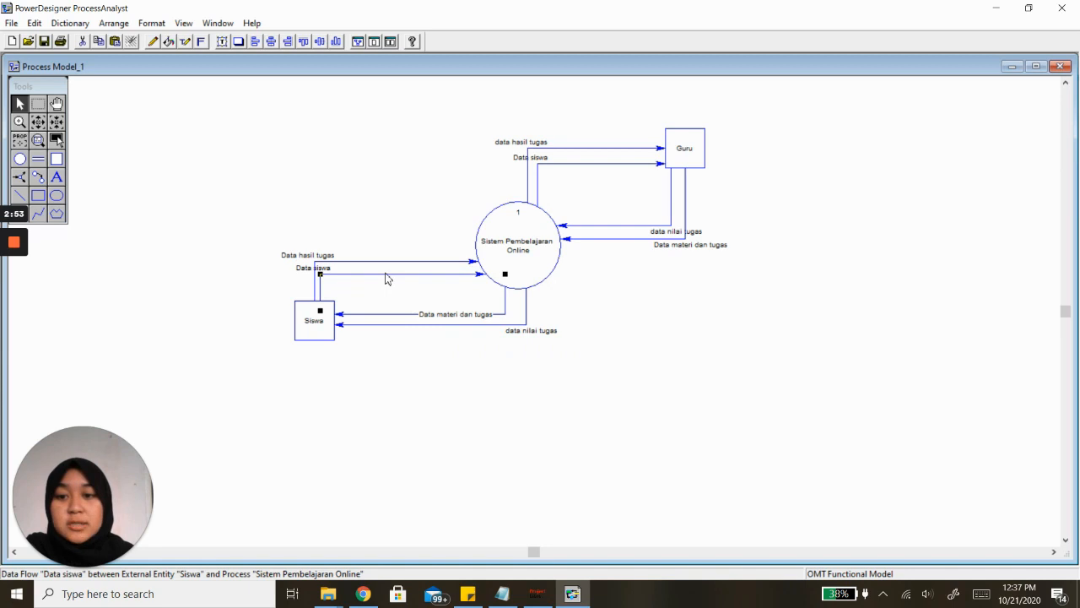
Step: Move the vertical segment of Siswa's Data hasil tugas flow slightly left, away from the Data siswa flow
{"action": "left_click", "coordinate": [314, 290]}
{"action": "double_click", "coordinate": [314, 290]}
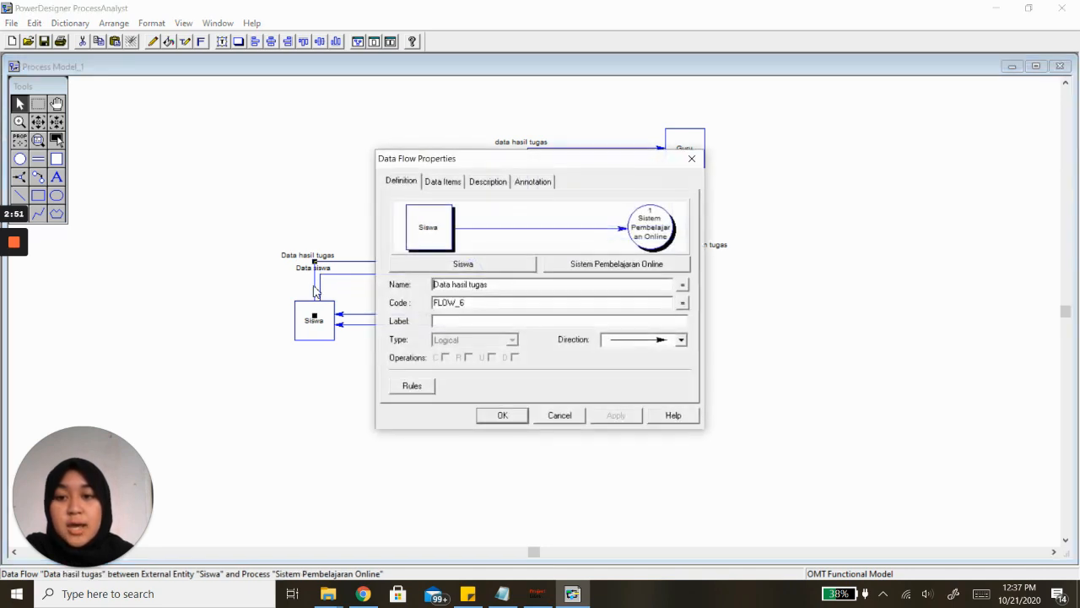
{"action": "left_click", "coordinate": [577, 415]}
{"action": "left_click_drag", "start_coordinate": [316, 287], "coordinate": [310, 283]}
{"action": "left_click", "coordinate": [365, 240]}
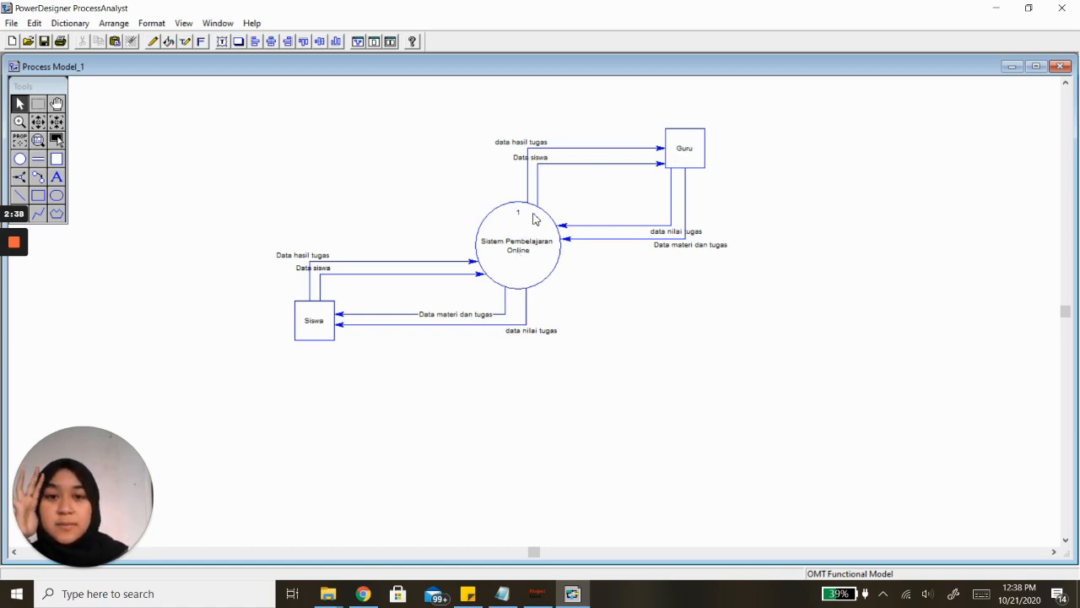
Step: Draw additional data flows in both directions between the process and Guru and between the process and Siswa
{"action": "left_click", "coordinate": [41, 178]}
{"action": "left_click_drag", "start_coordinate": [700, 164], "coordinate": [519, 267]}
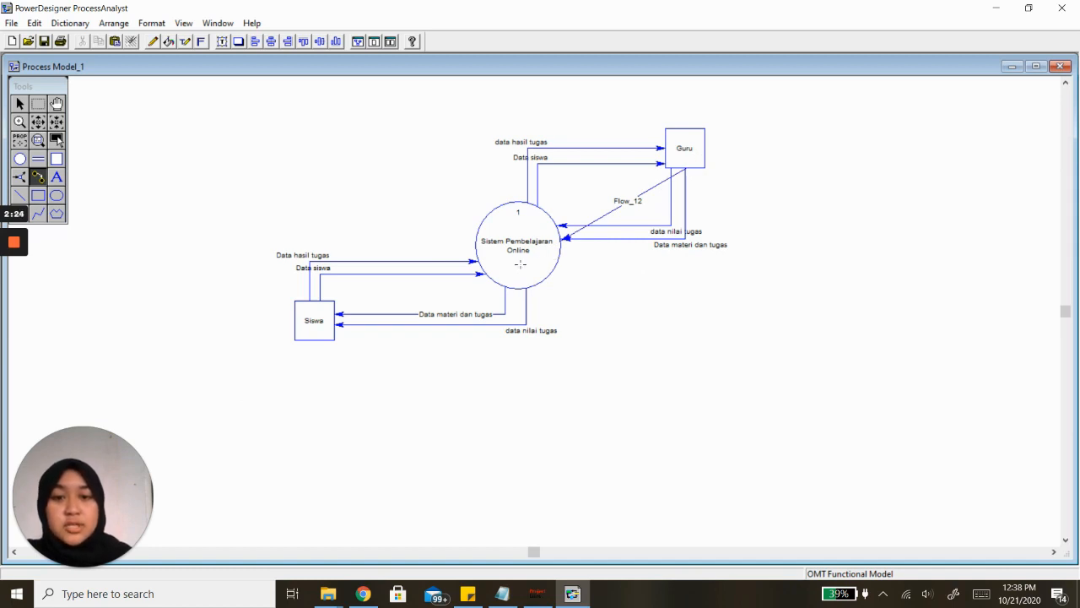
{"action": "mouse_move", "coordinate": [520, 264]}
{"action": "left_mouse_down"}
{"action": "mouse_move", "coordinate": [298, 321]}
{"action": "mouse_move", "coordinate": [507, 245]}
{"action": "mouse_move", "coordinate": [679, 151]}
{"action": "left_mouse_up"}
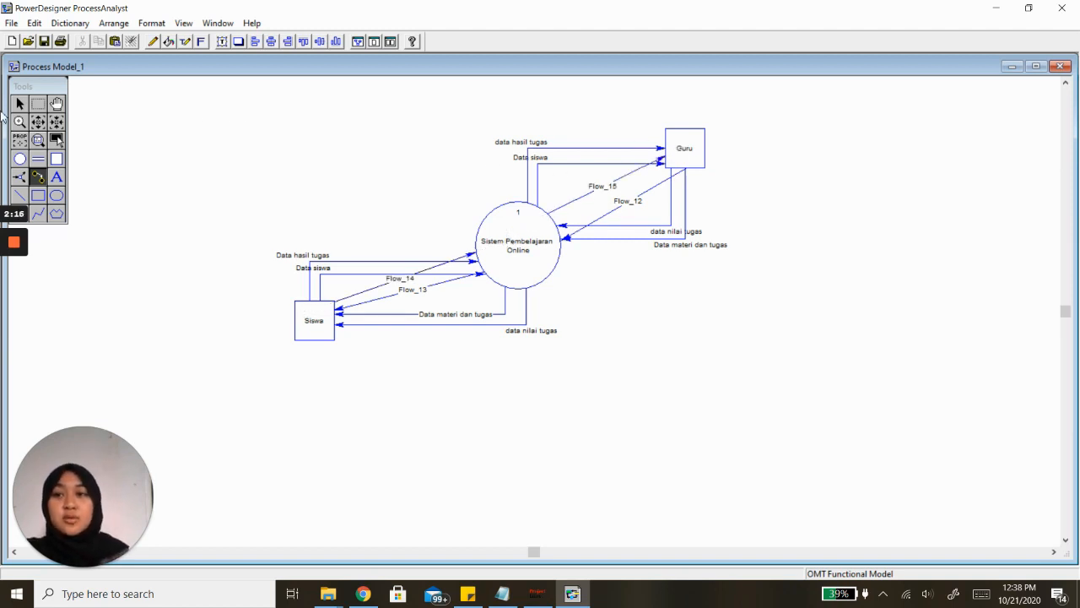
Step: Rename the new diagonal data flow from Guru to the process as Data ujian
{"action": "left_click", "coordinate": [20, 103]}
{"action": "left_click", "coordinate": [633, 202]}
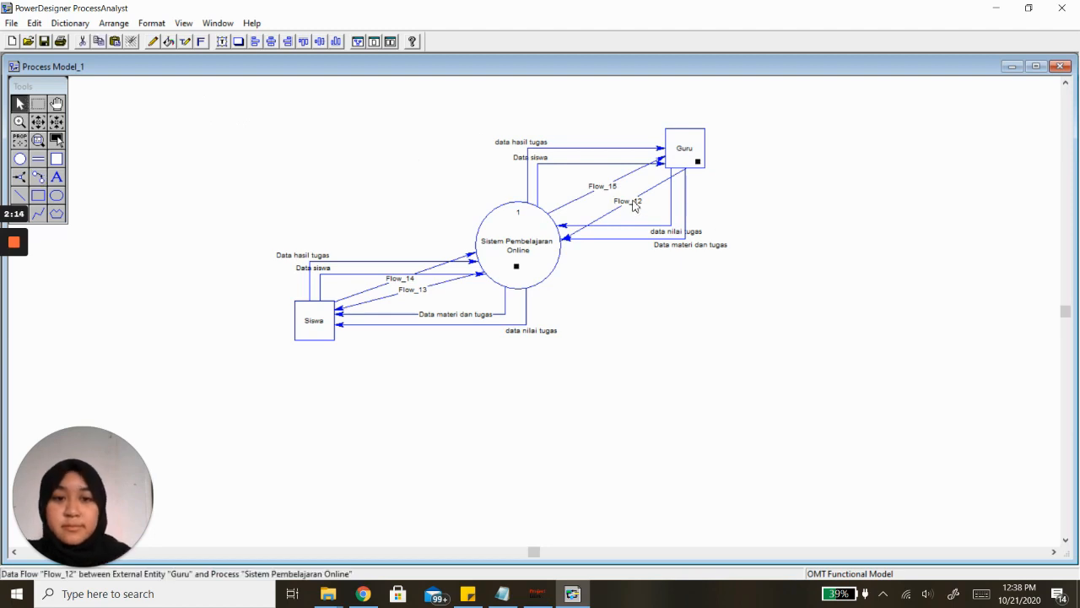
{"action": "double_click", "coordinate": [634, 205]}
{"action": "left_click_drag", "start_coordinate": [473, 285], "coordinate": [330, 282]}
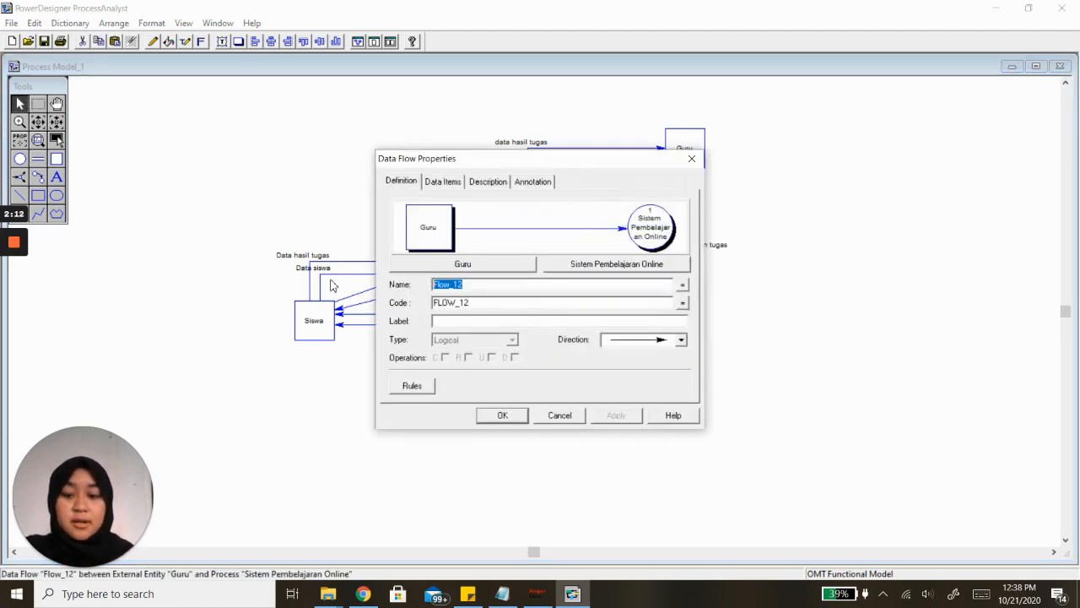
{"action": "type", "text": "Data uj"}
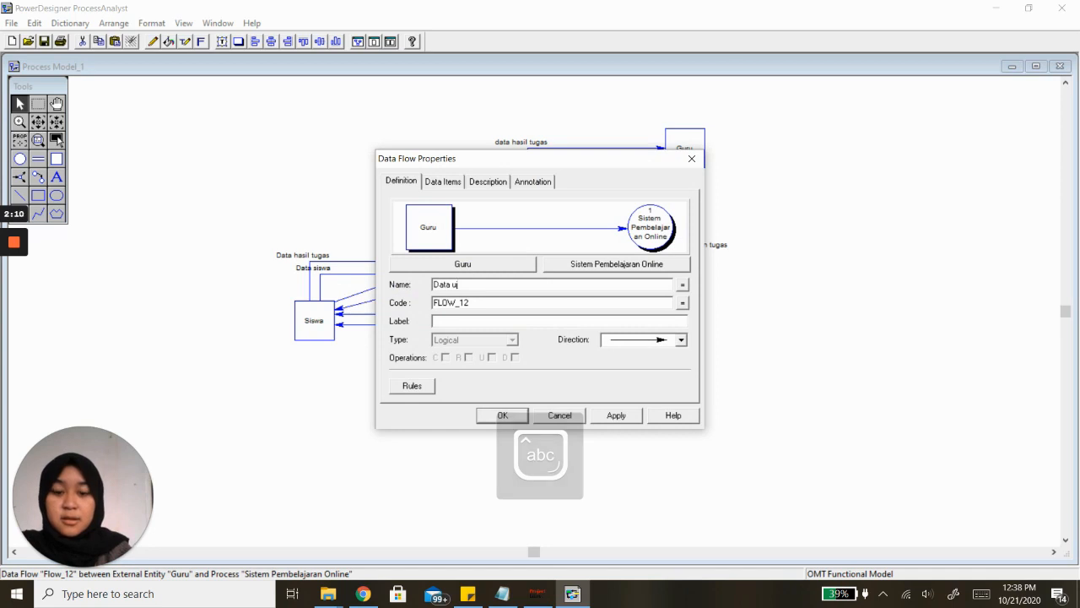
{"action": "type", "text": "ian"}
{"action": "key", "text": "Return"}
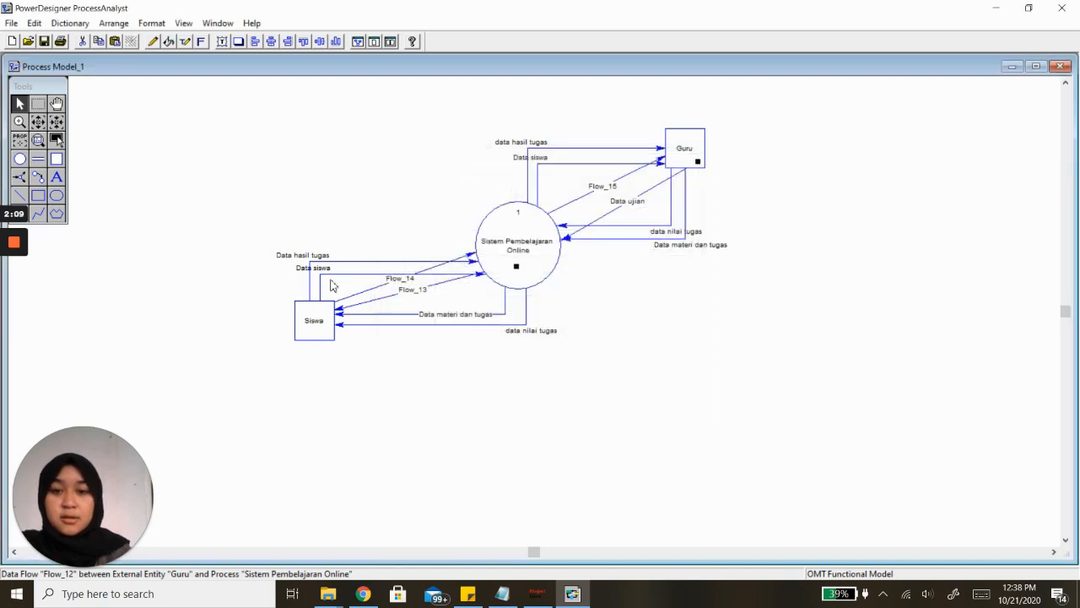
Step: Rename the new diagonal data flow from the process to Siswa as Data ujian
{"action": "double_click", "coordinate": [423, 291]}
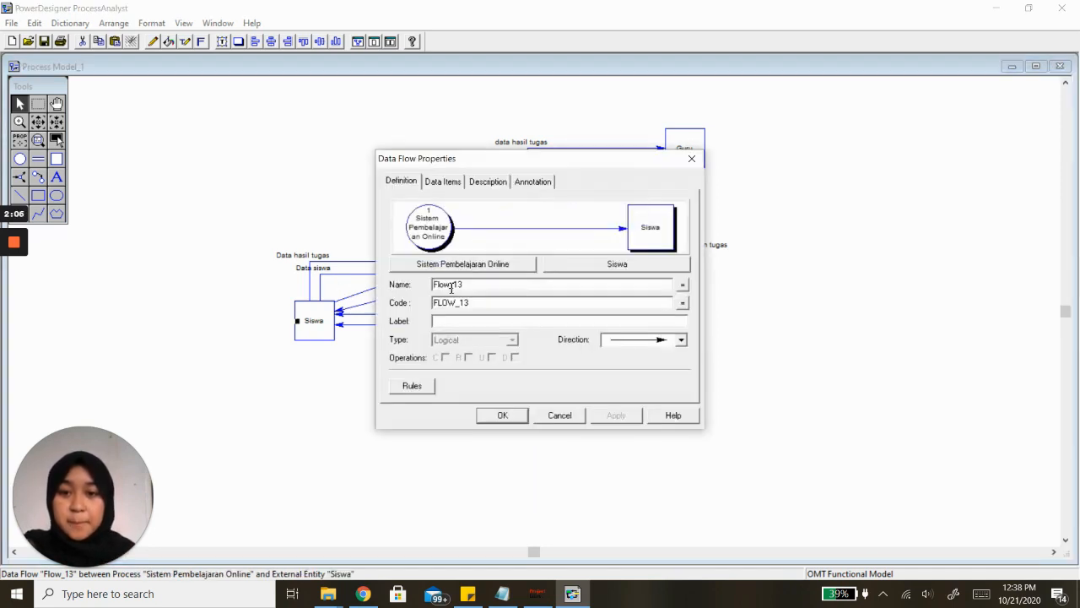
{"action": "double_click", "coordinate": [451, 288]}
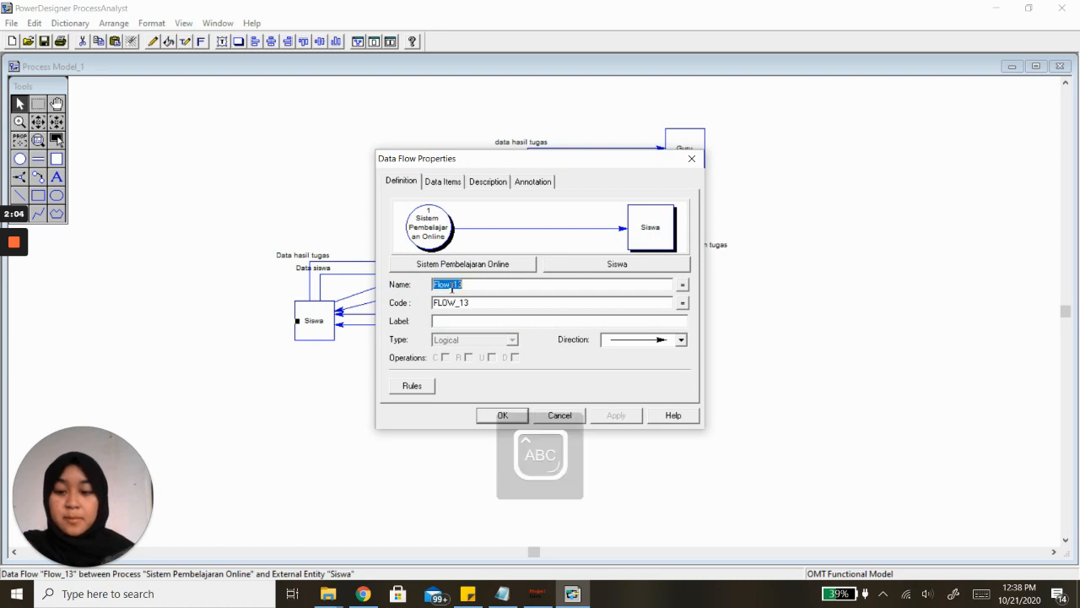
{"action": "type", "text": "Data ujian"}
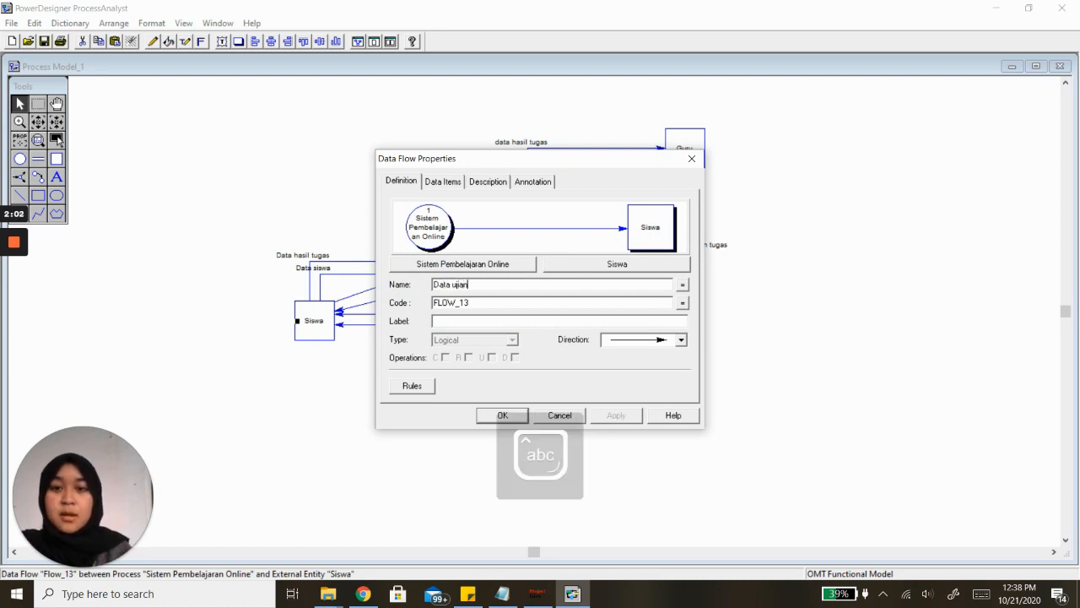
{"action": "key", "text": "Return"}
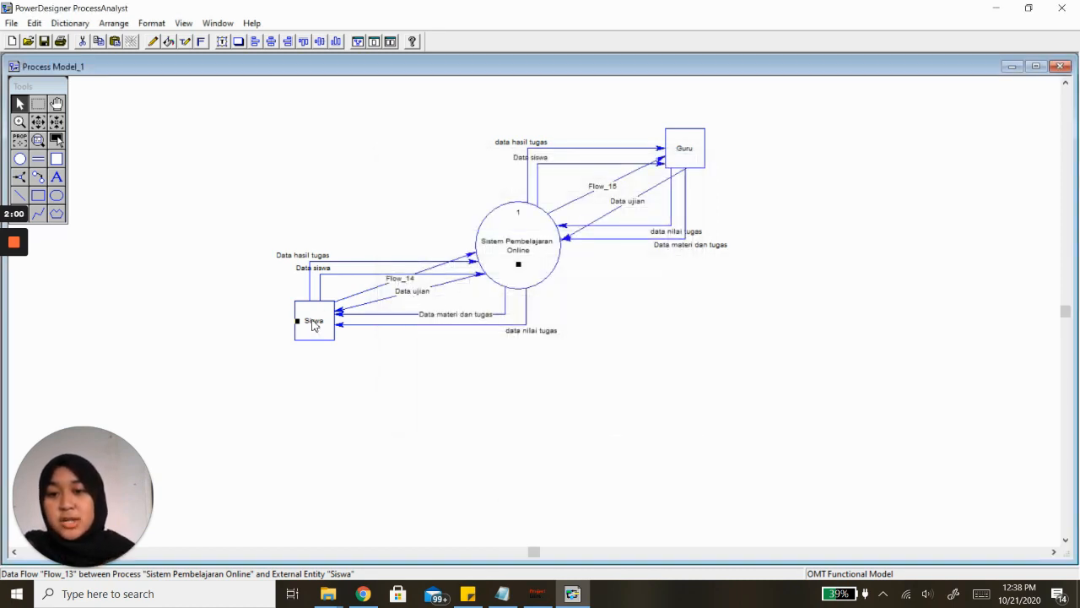
Step: Rename the new diagonal data flow from Siswa to the process as Data hasil ujian
{"action": "double_click", "coordinate": [376, 292]}
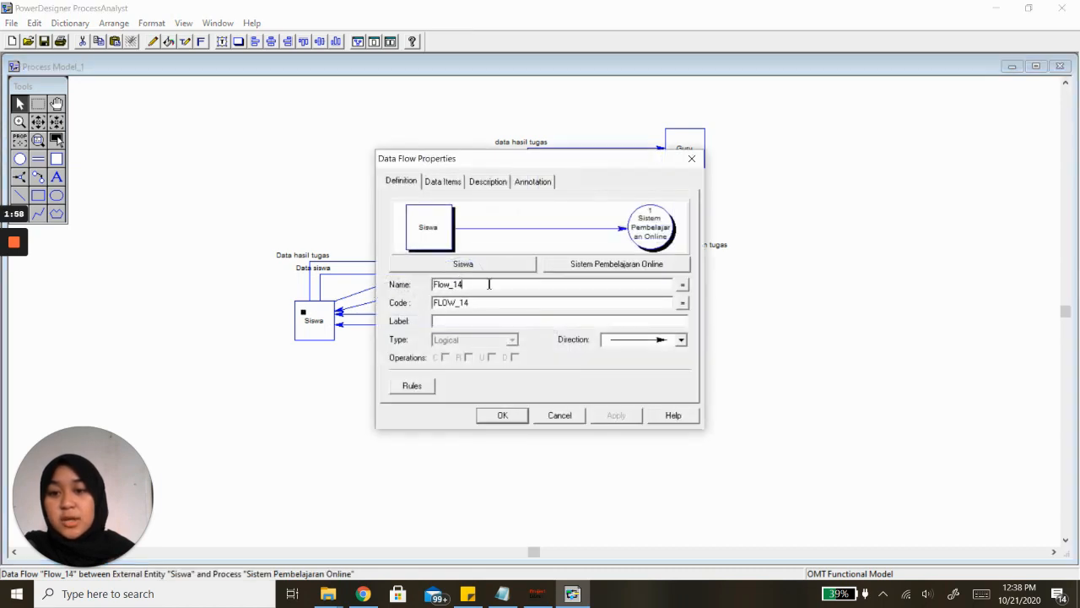
{"action": "left_click_drag", "start_coordinate": [489, 284], "coordinate": [396, 287]}
{"action": "type", "text": "Data"}
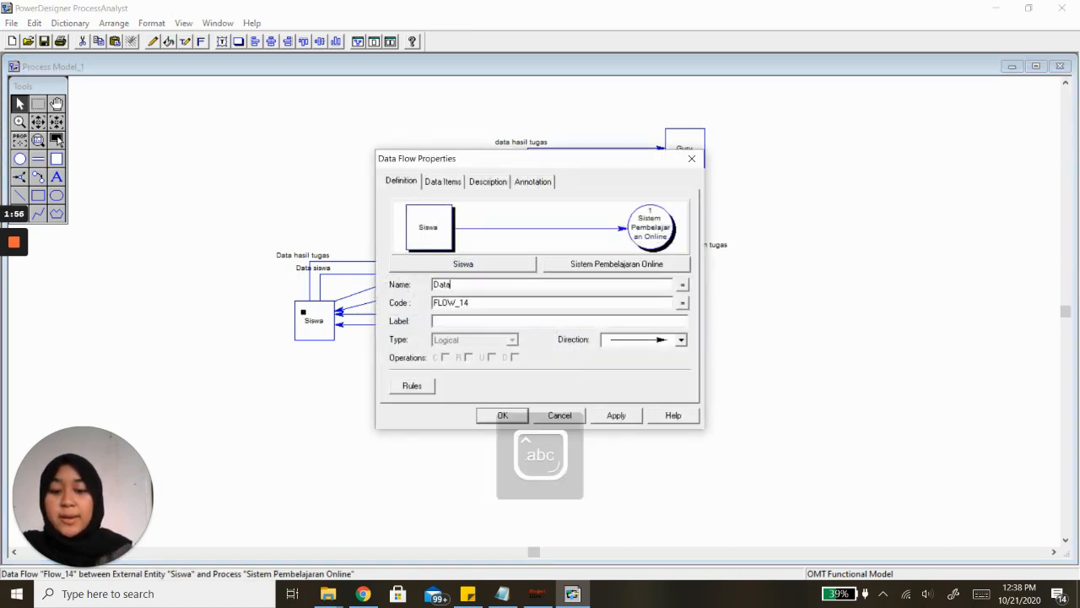
{"action": "type", "text": " hasil ujian"}
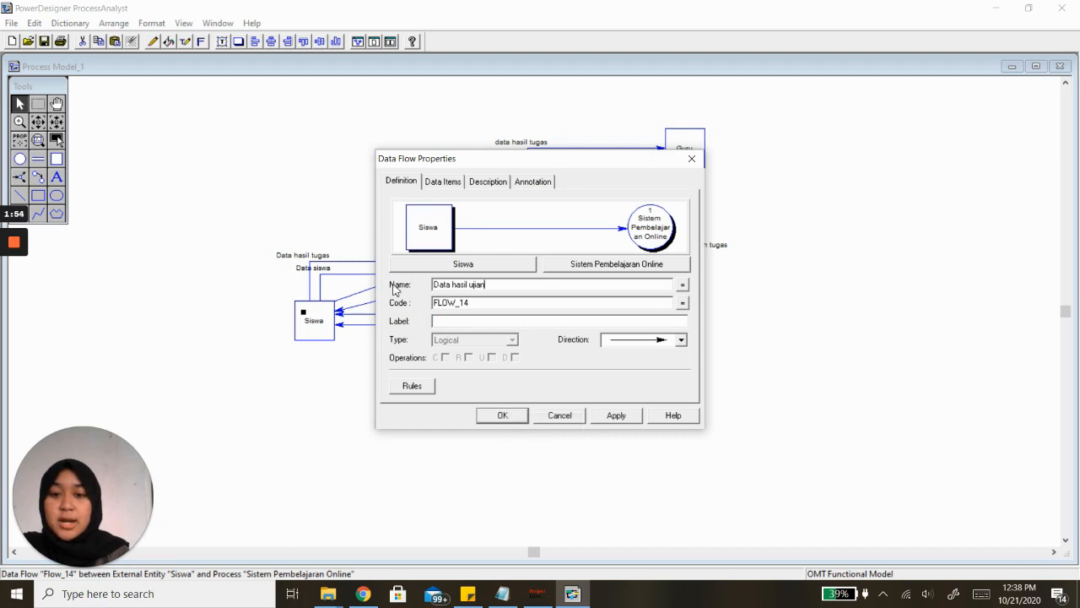
{"action": "key", "text": "Return"}
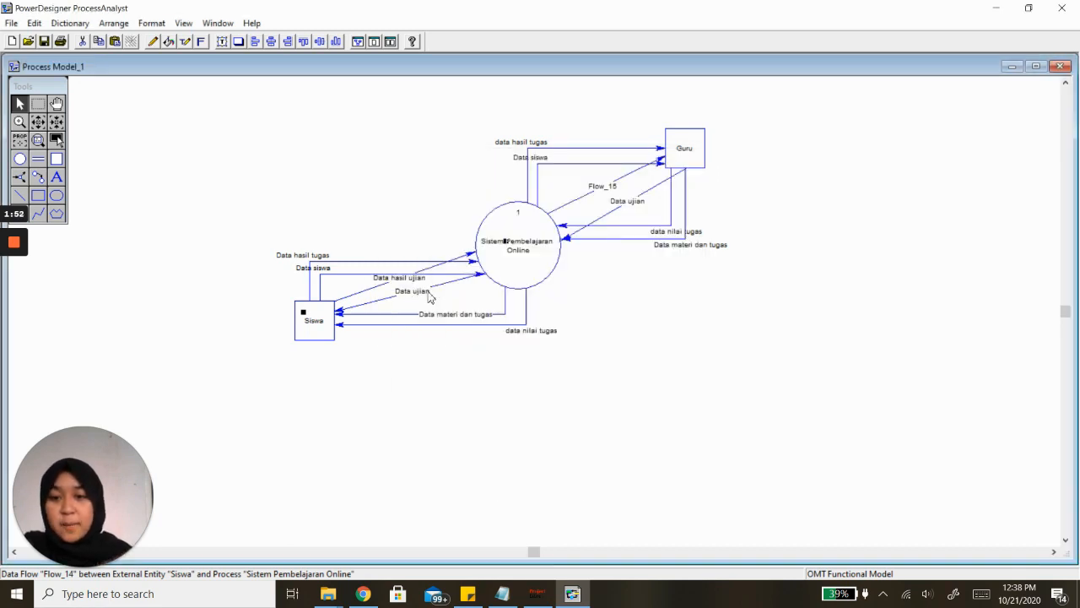
Step: Rename the new diagonal data flow from the process to Guru as Data hasil ujiann
{"action": "left_click", "coordinate": [590, 196]}
{"action": "double_click", "coordinate": [590, 195]}
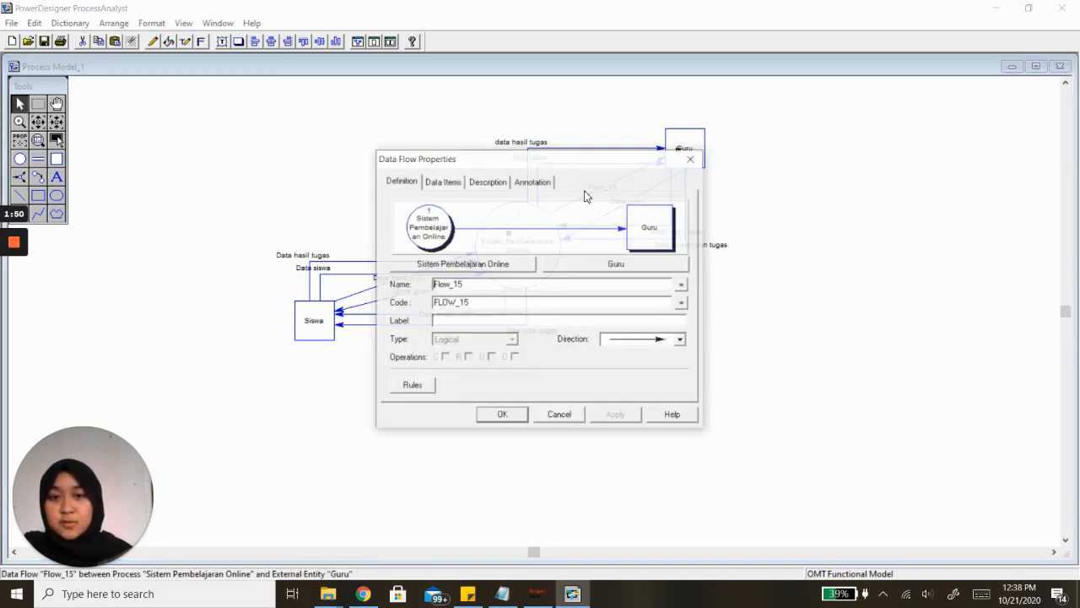
{"action": "left_click_drag", "start_coordinate": [494, 284], "coordinate": [384, 286]}
{"action": "type", "text": "D"}
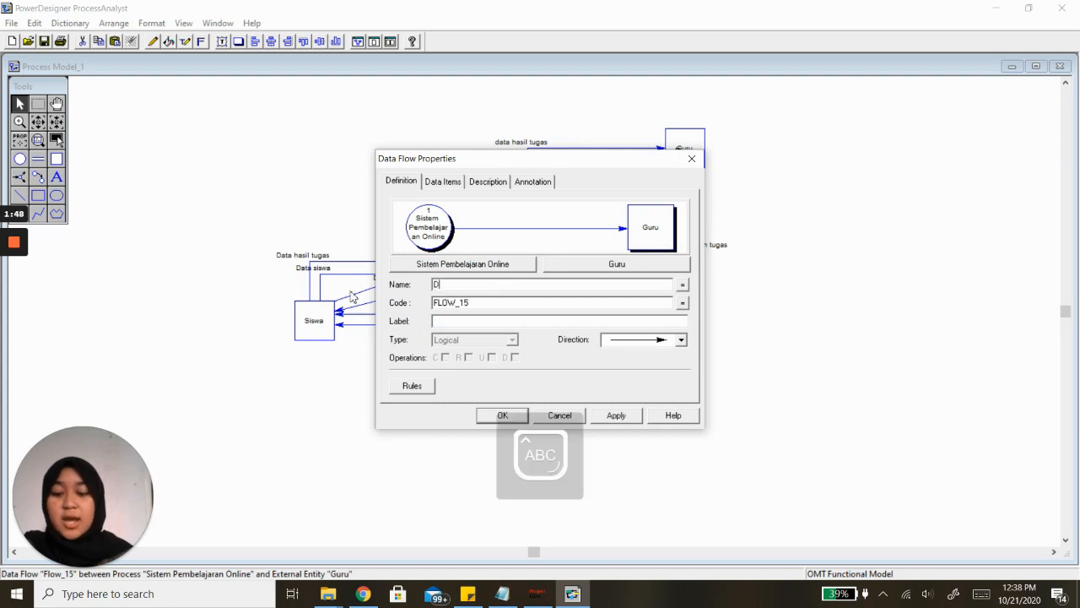
{"action": "type", "text": "ata hasiluja"}
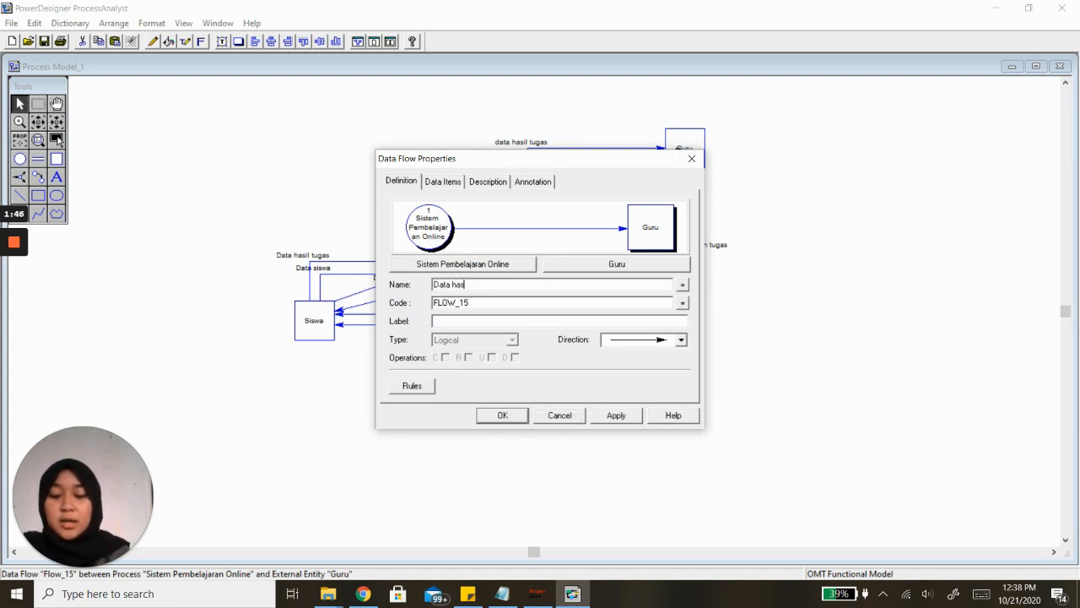
{"action": "key", "text": "BackSpace"}
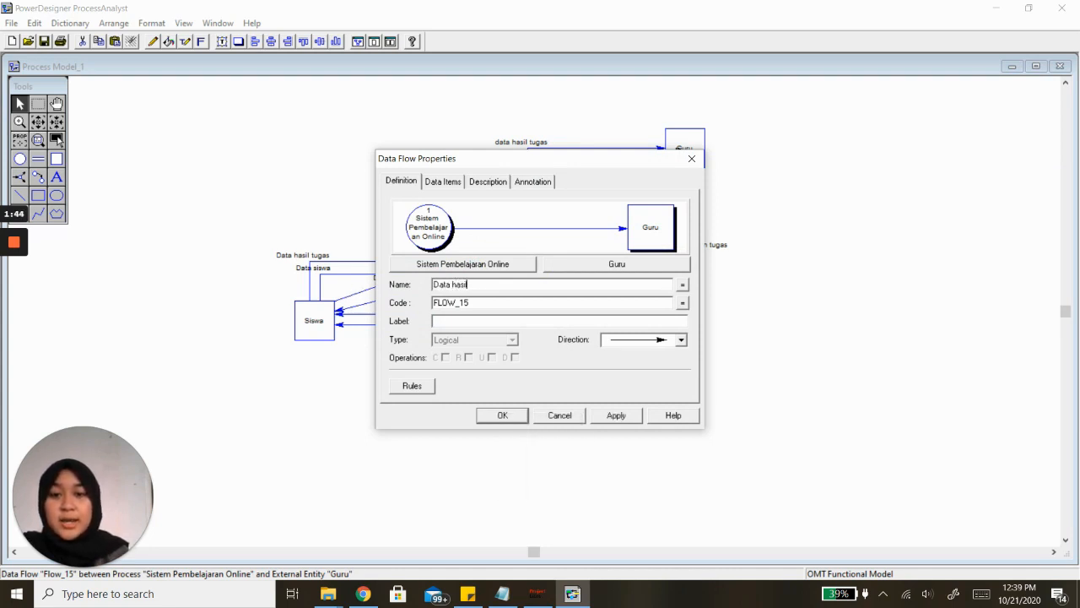
{"action": "type", "text": "ujann"}
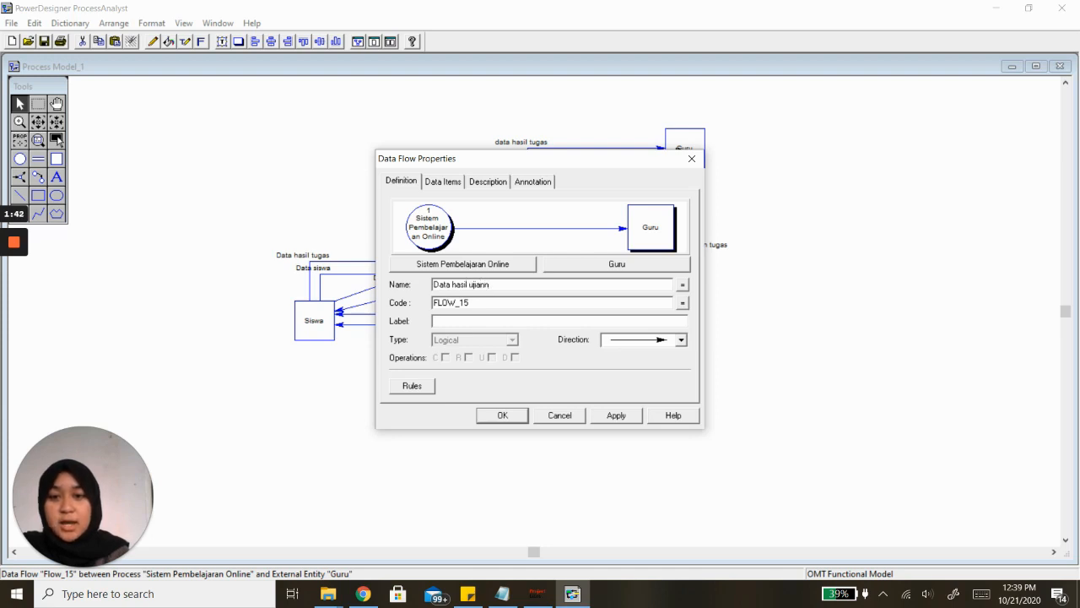
{"action": "key", "text": "Return"}
Step: Change the Data ujian and Data hasil ujian flows between the process and Siswa to horizontal or vertical lines
{"action": "left_click", "coordinate": [375, 306]}
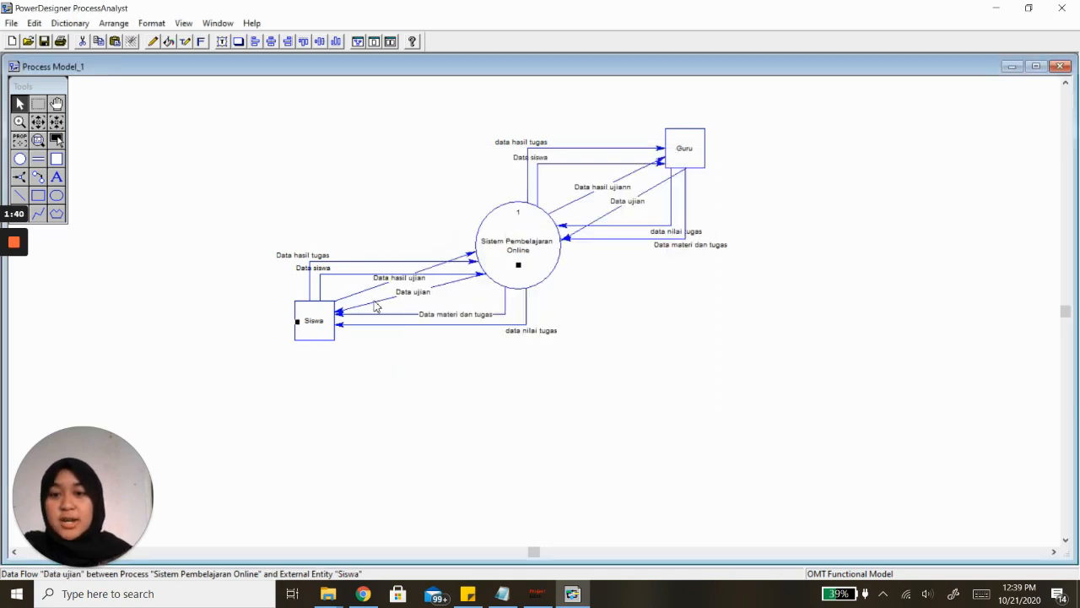
{"action": "right_click", "coordinate": [376, 306]}
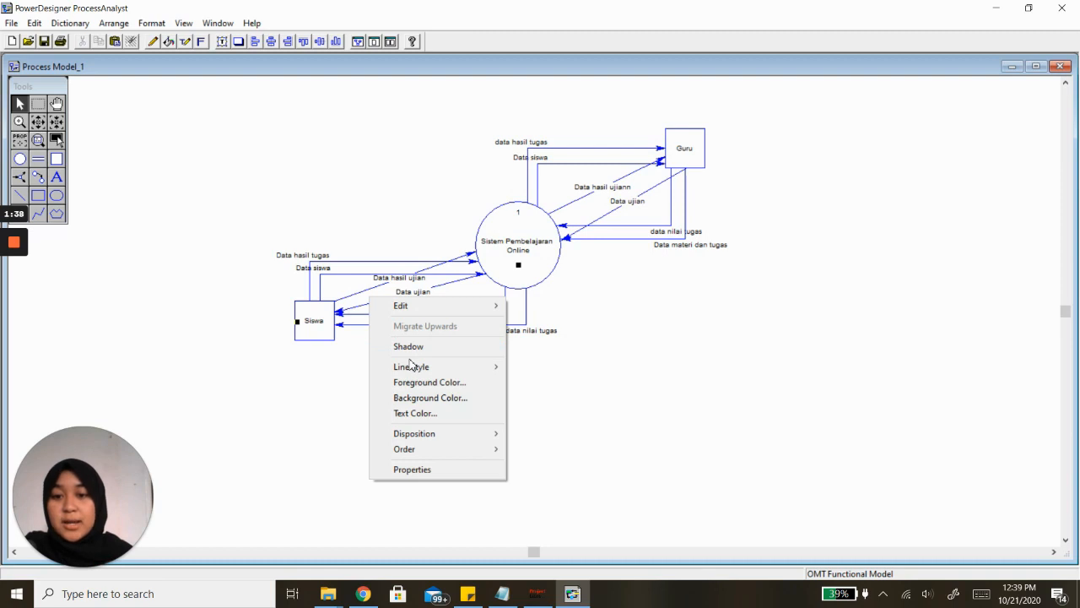
{"action": "mouse_move", "coordinate": [492, 366]}
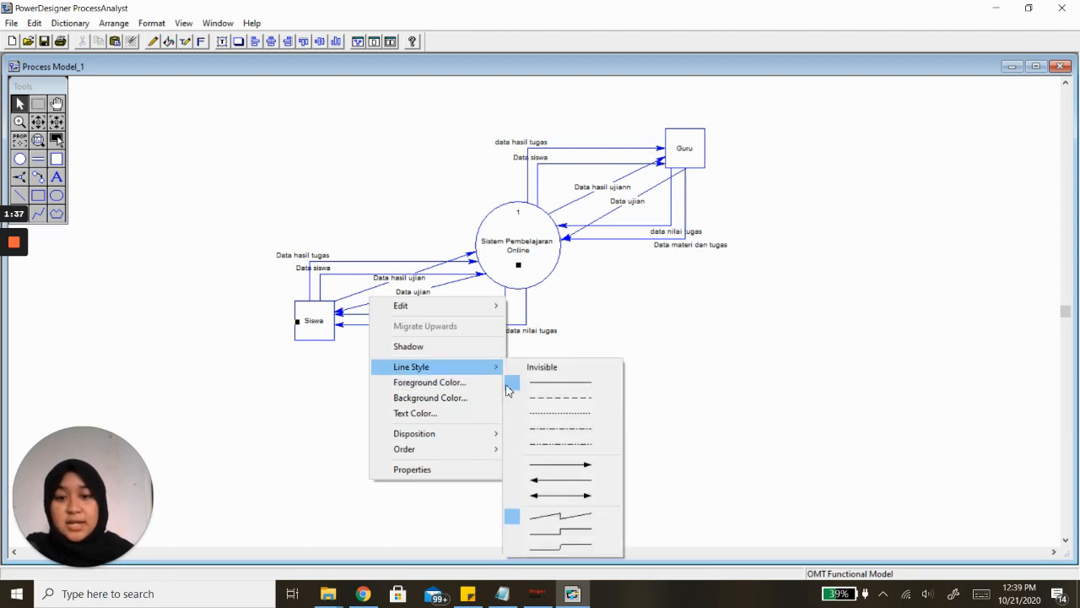
{"action": "left_click", "coordinate": [593, 530]}
{"action": "right_click", "coordinate": [426, 287]}
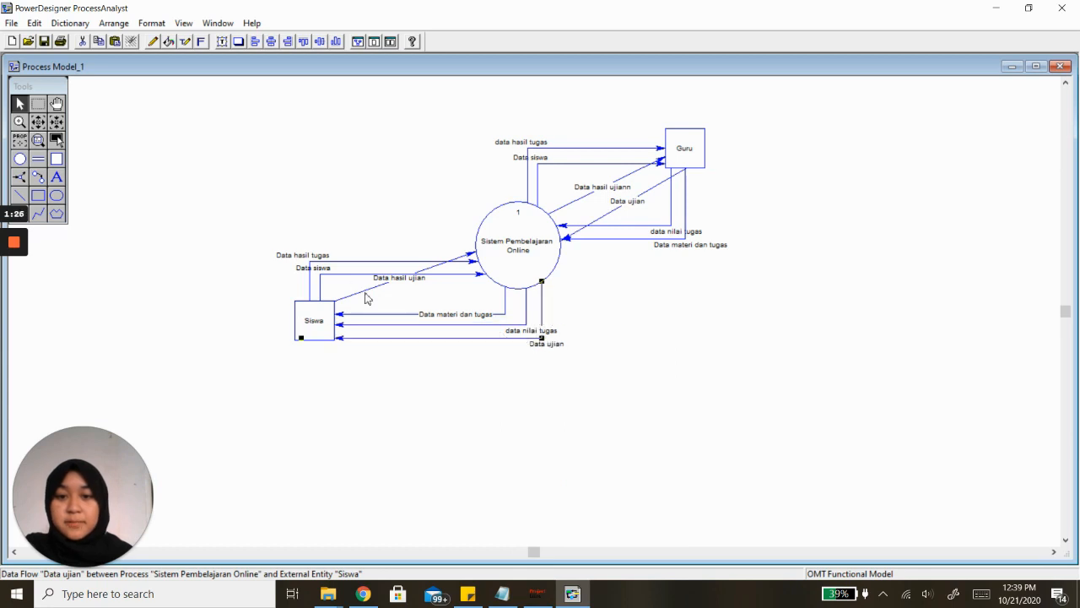
{"action": "right_click", "coordinate": [363, 290]}
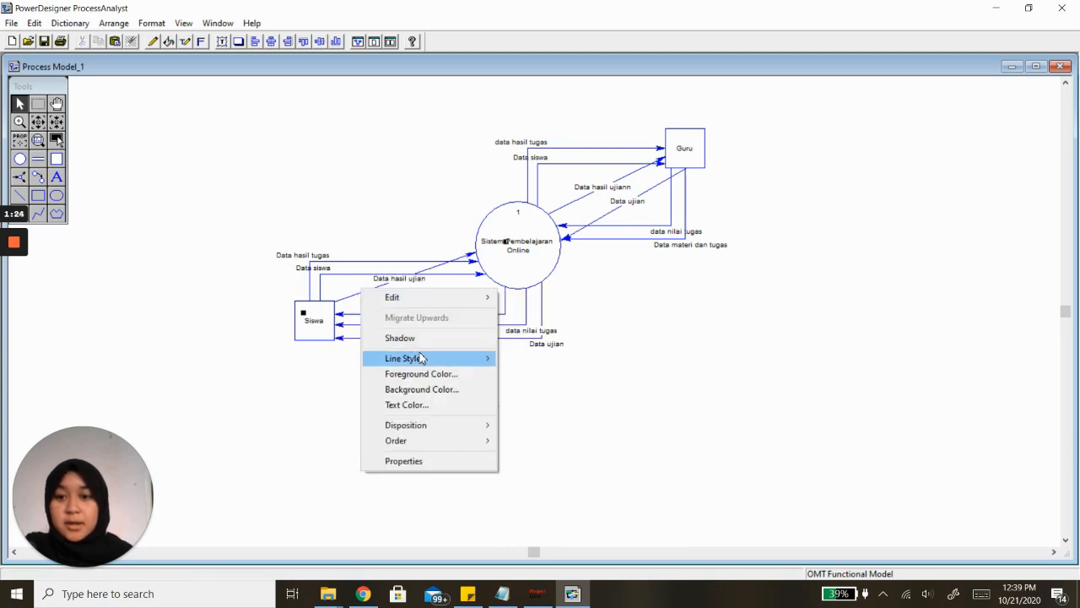
{"action": "left_click", "coordinate": [551, 524]}
Step: Change the Data hasil ujiann and Data ujian flows between the process and Guru to horizontal or vertical lines
{"action": "right_click", "coordinate": [571, 196]}
{"action": "mouse_move", "coordinate": [624, 265]}
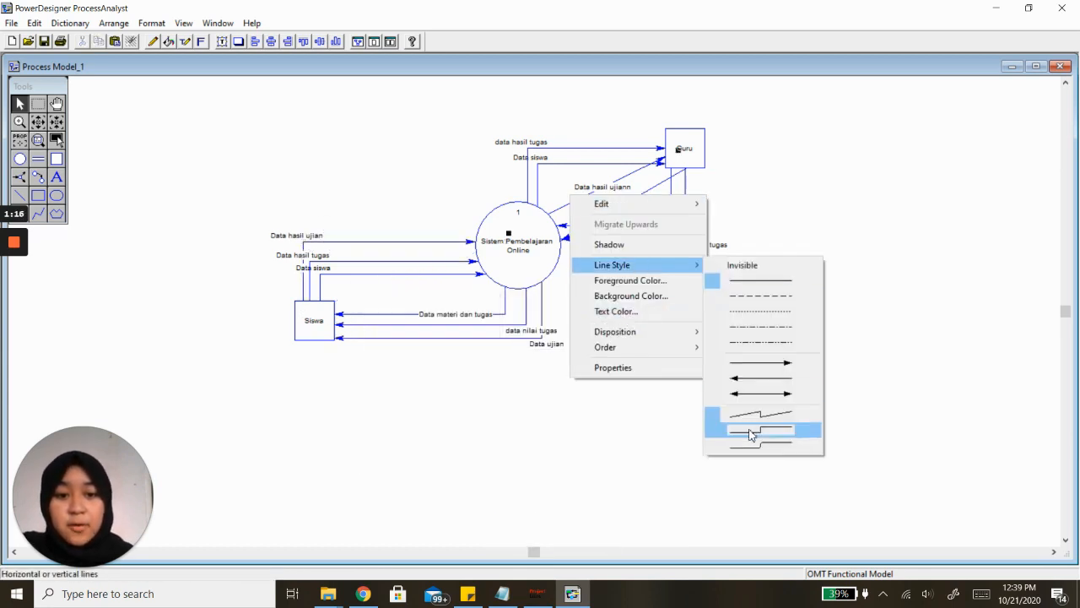
{"action": "left_click", "coordinate": [750, 435]}
{"action": "right_click", "coordinate": [614, 206]}
{"action": "left_click", "coordinate": [790, 440]}
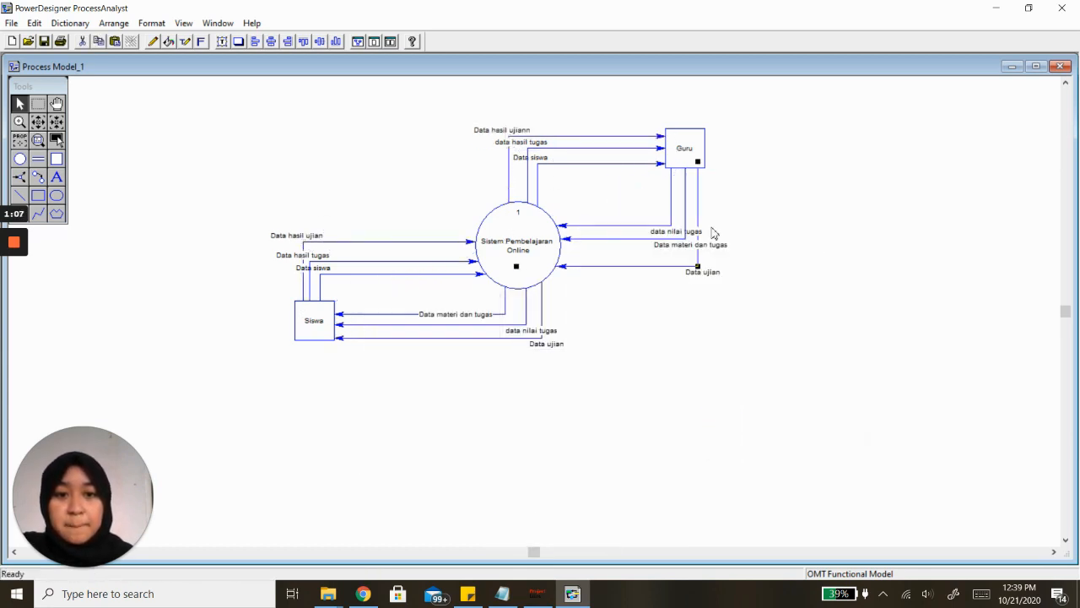
{"action": "left_click", "coordinate": [732, 216]}
{"action": "left_click", "coordinate": [702, 166]}
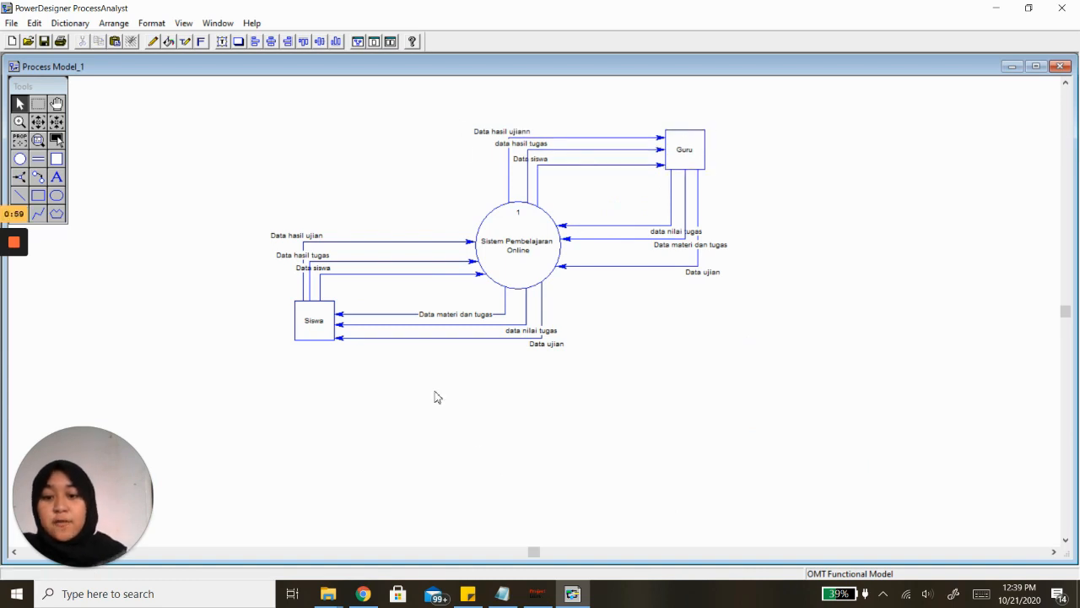
Step: Search for Word 2013 on the computer, switch to it and create a blank document
{"action": "left_click", "coordinate": [243, 593]}
{"action": "type", "text": "war"}
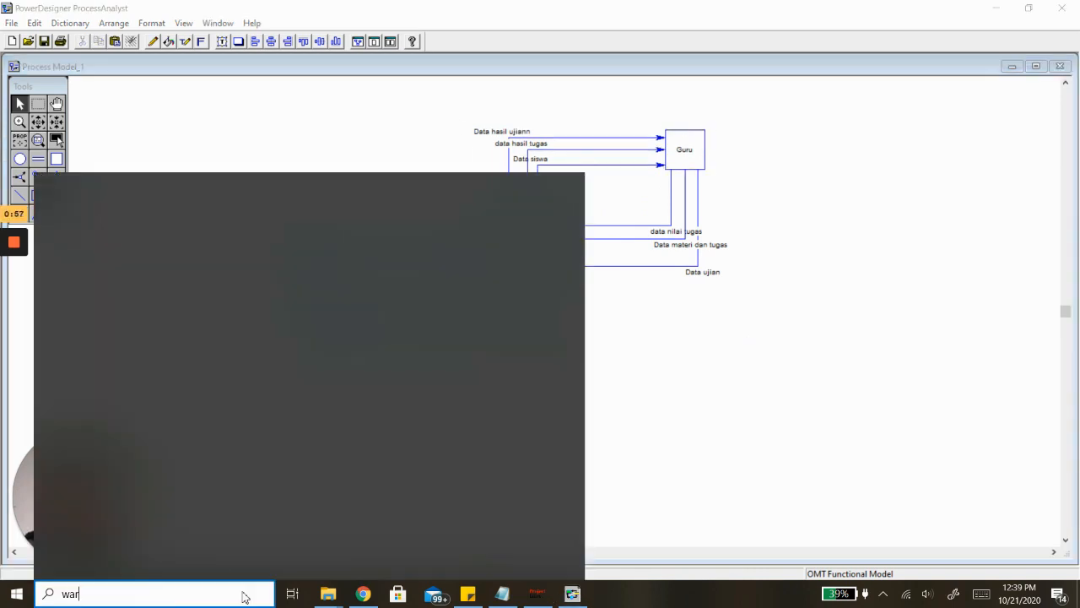
{"action": "type", "text": "d"}
{"action": "type", "text": "o"}
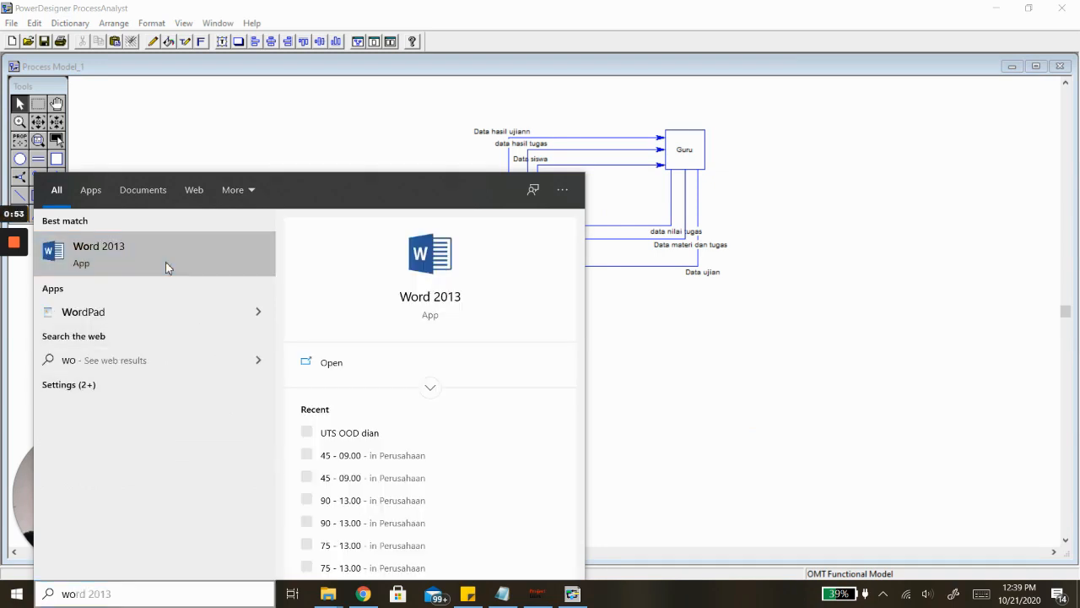
{"action": "left_click", "coordinate": [166, 261]}
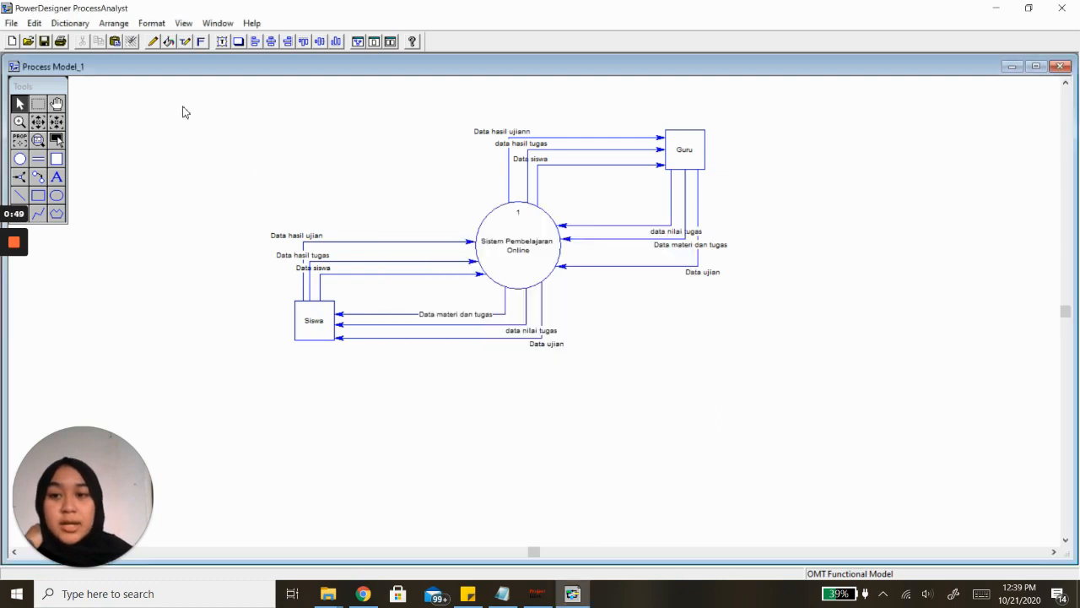
{"action": "left_click", "coordinate": [608, 594]}
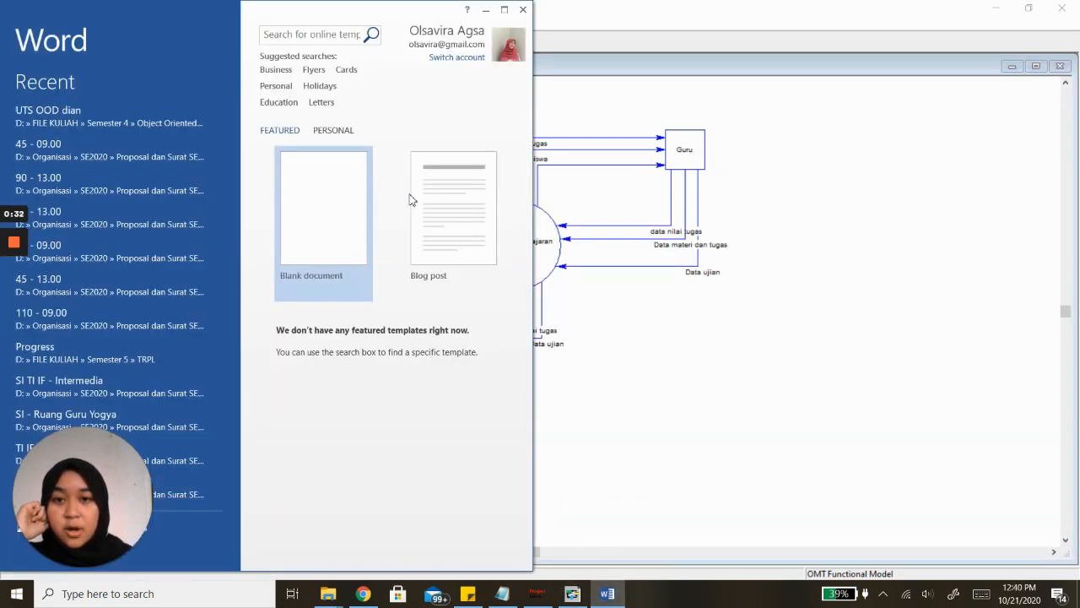
{"action": "left_click", "coordinate": [333, 195]}
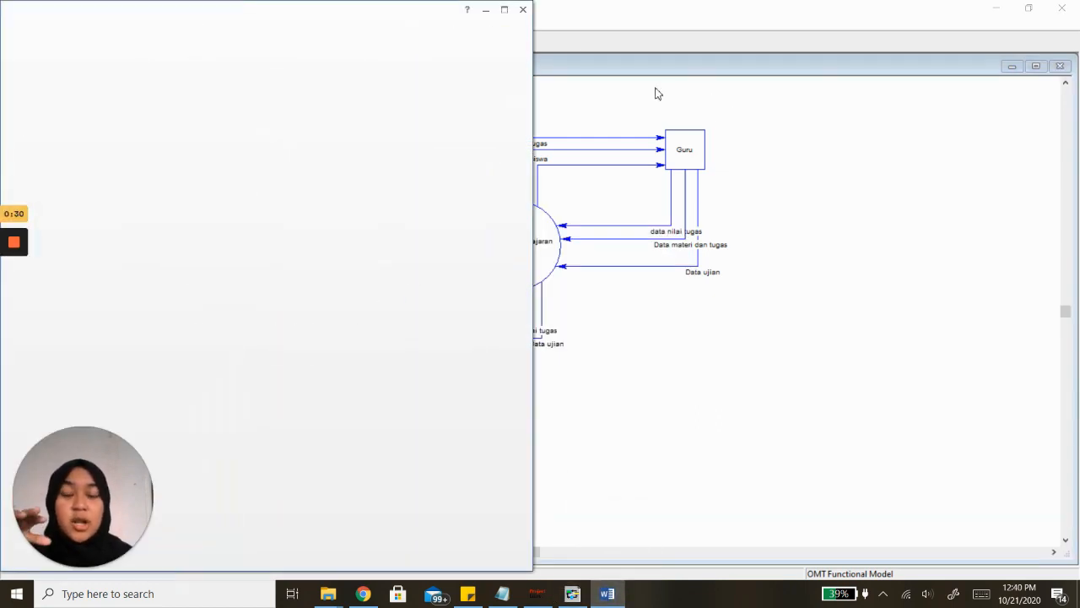
Step: Copy the entire diagram from ProcessAnalyst into the blank Word document, then return to ProcessAnalyst
{"action": "left_click", "coordinate": [489, 11]}
{"action": "left_click_drag", "start_coordinate": [211, 93], "coordinate": [815, 427]}
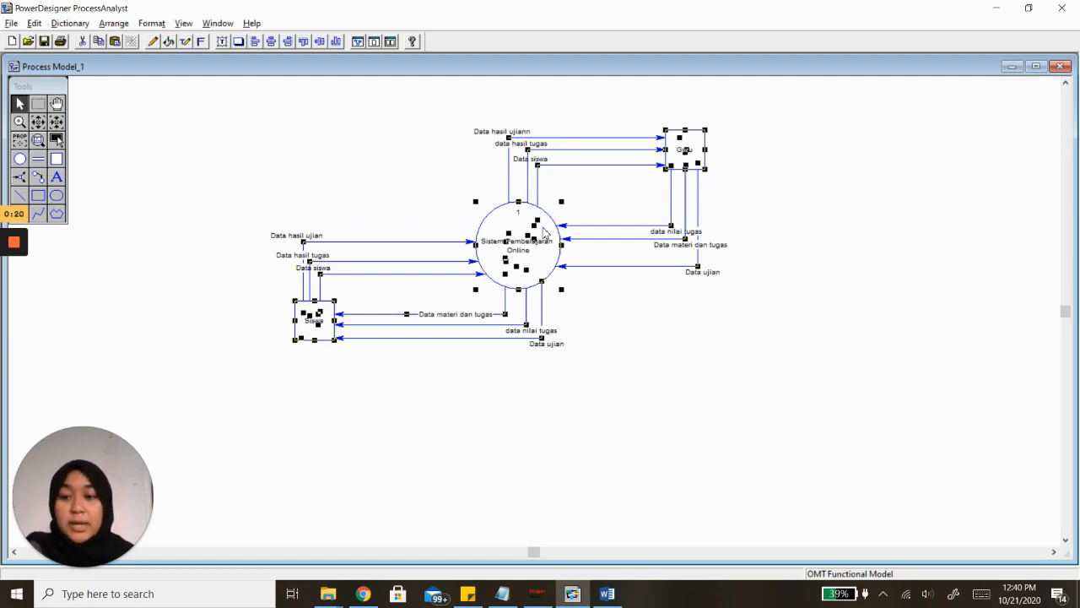
{"action": "left_click", "coordinate": [606, 593]}
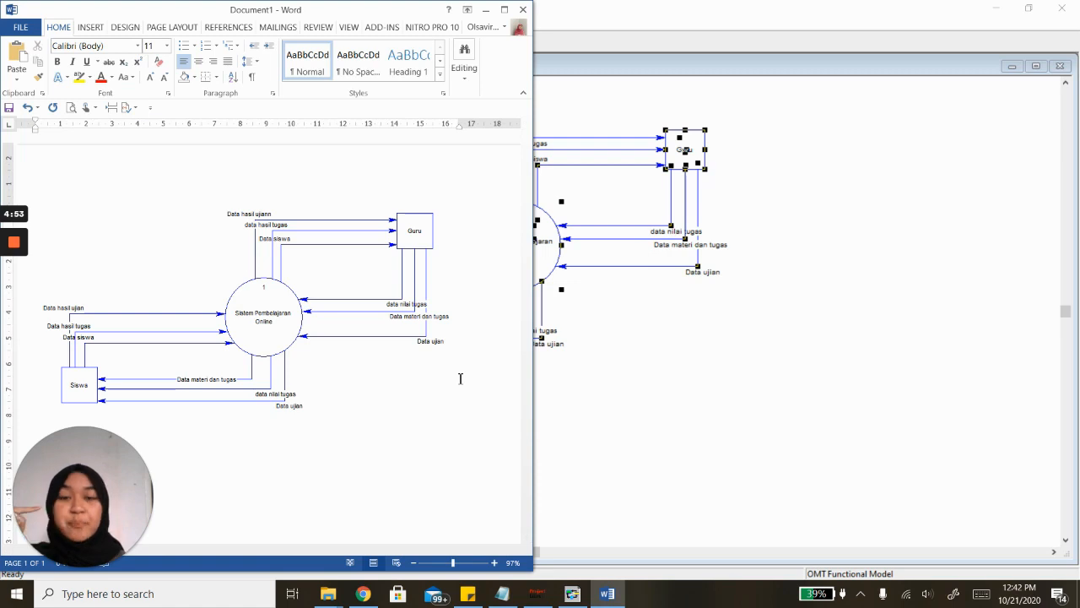
{"action": "left_click", "coordinate": [609, 370]}
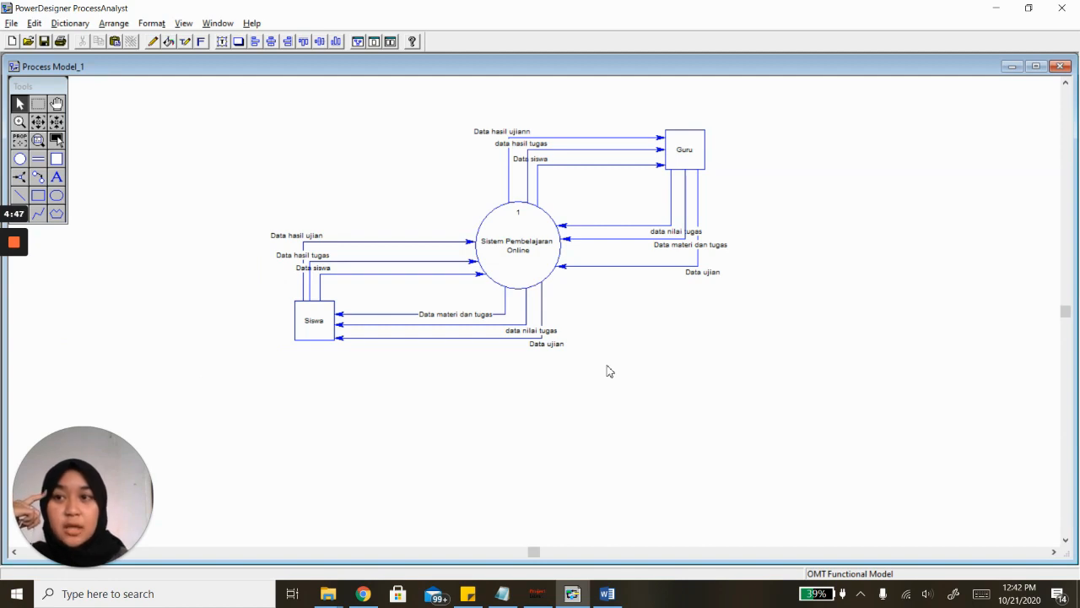